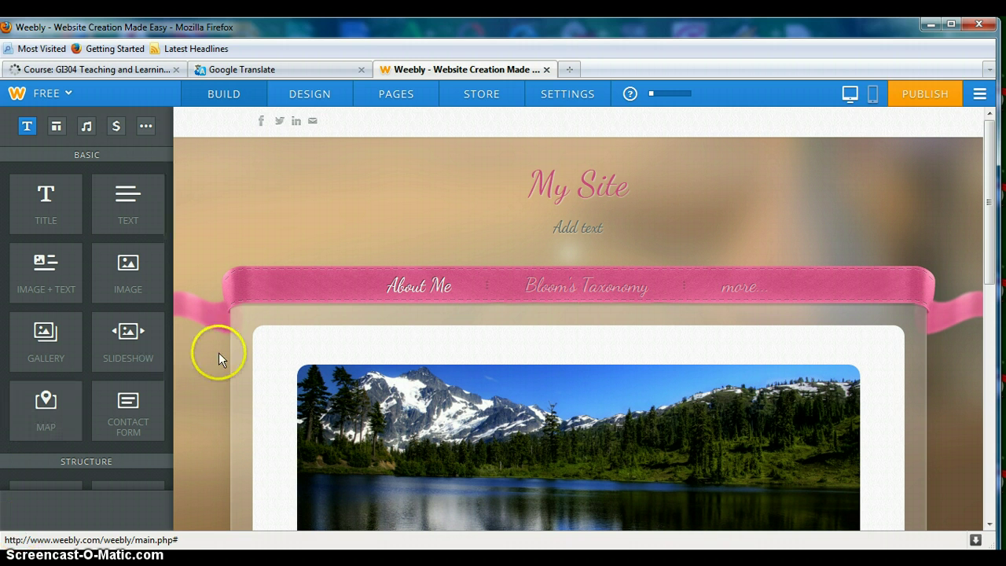
- Open the site's About Me page and review its header image and personal introduction
click(410, 290)
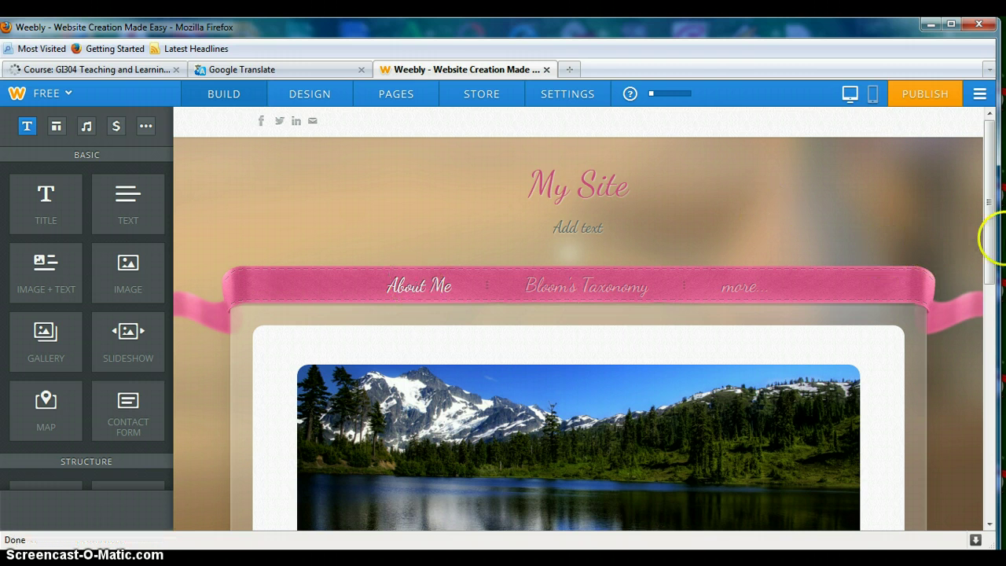
drag(987, 213, 991, 387)
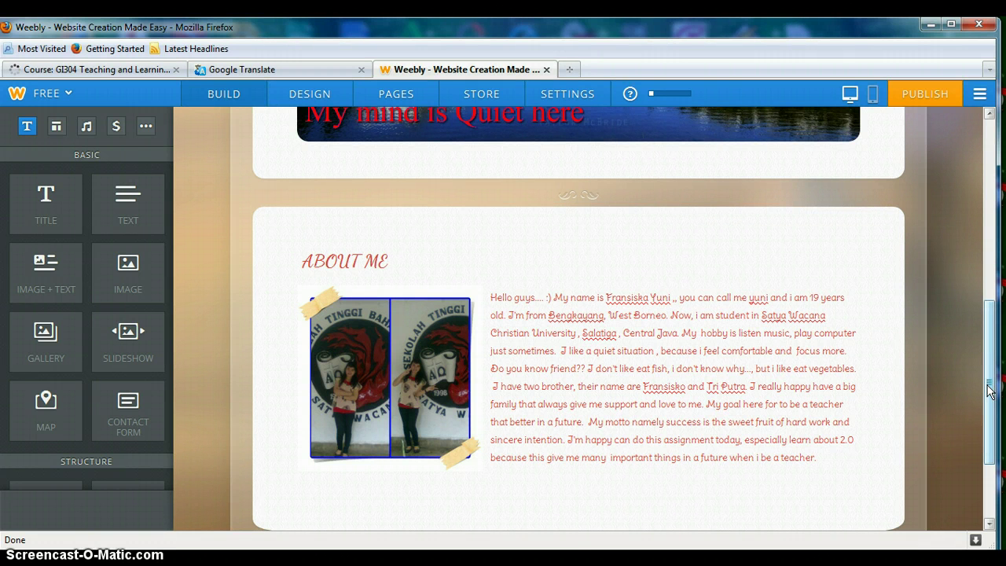
drag(989, 391, 989, 198)
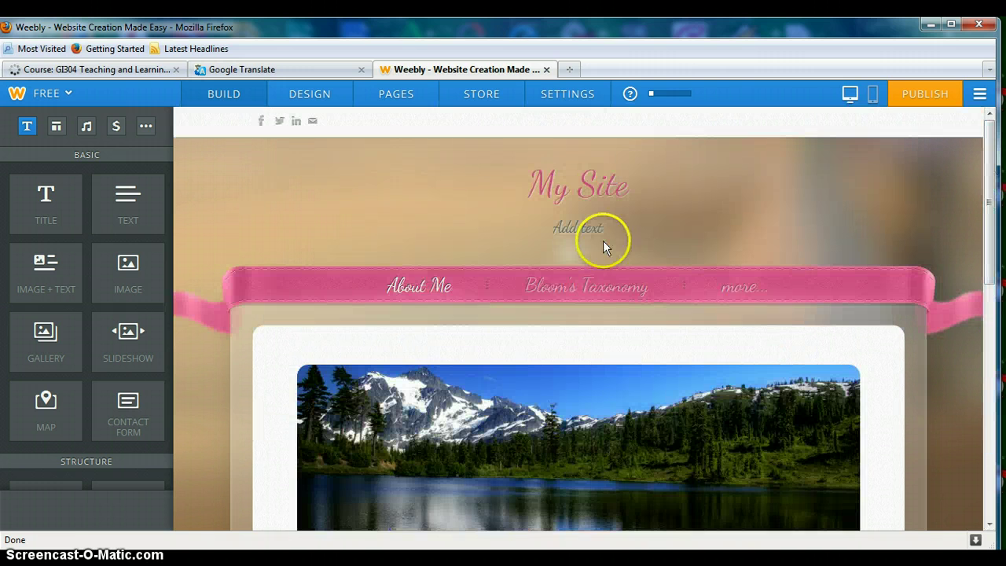
- Open the Bloom's Taxonomy page and review its old-and-new-version banner and the learning section with the pyramid diagram
click(577, 289)
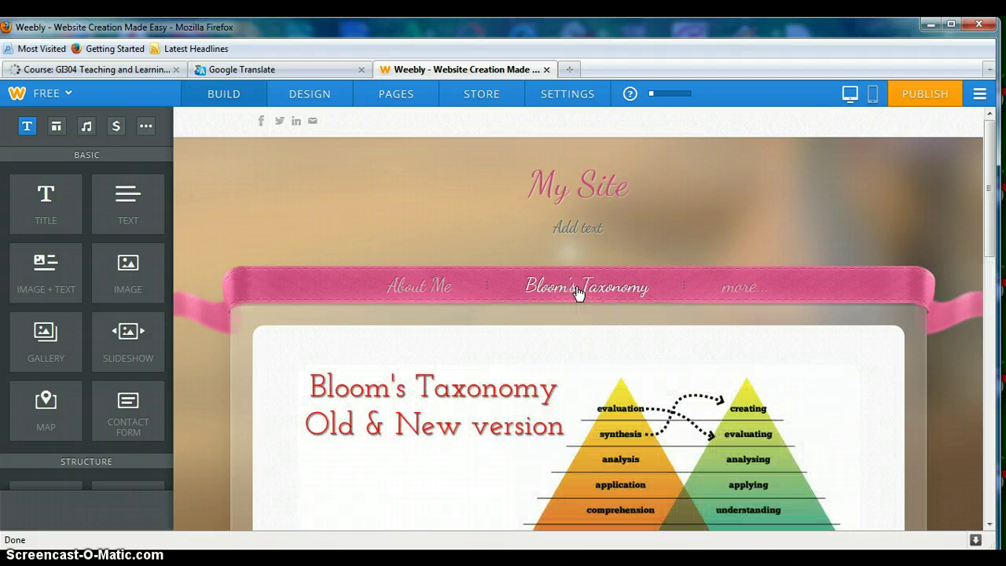
click(884, 230)
drag(990, 195, 990, 214)
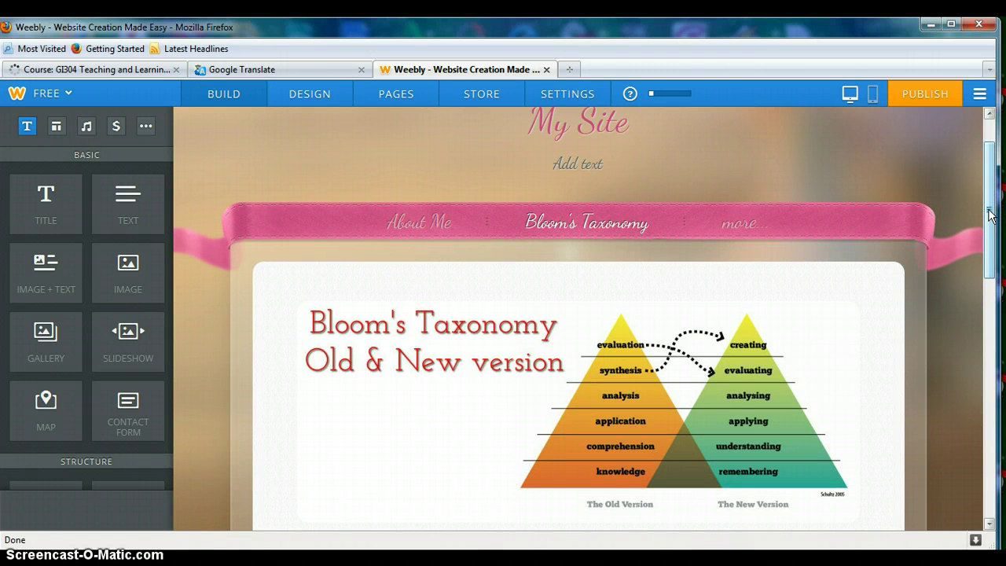
drag(990, 214, 996, 346)
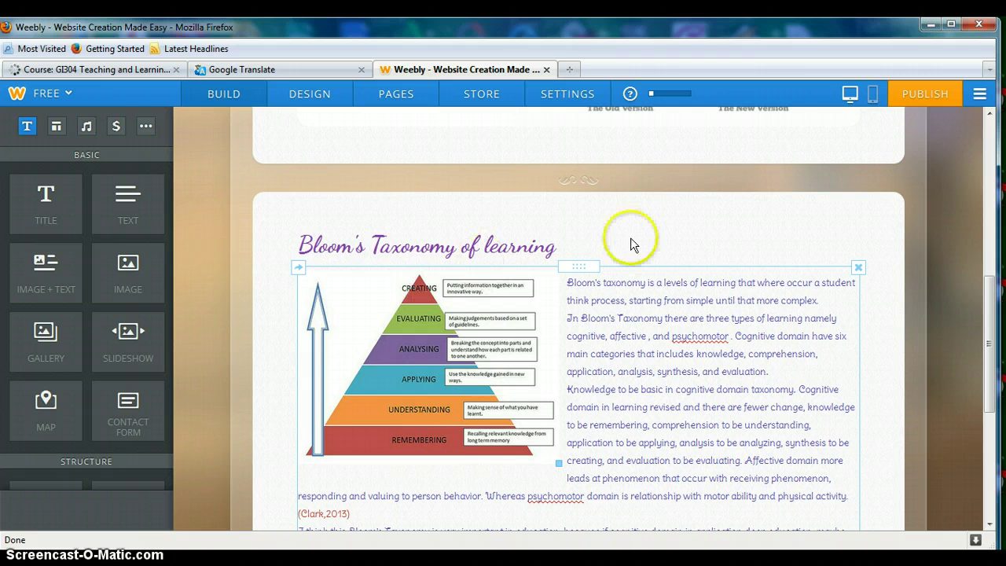
- Open the Presentation Tool (assignment 4) page and review its banner, the embedded PAKEM Prezi and the text beneath it
drag(989, 350, 908, 202)
mouse_move(738, 281)
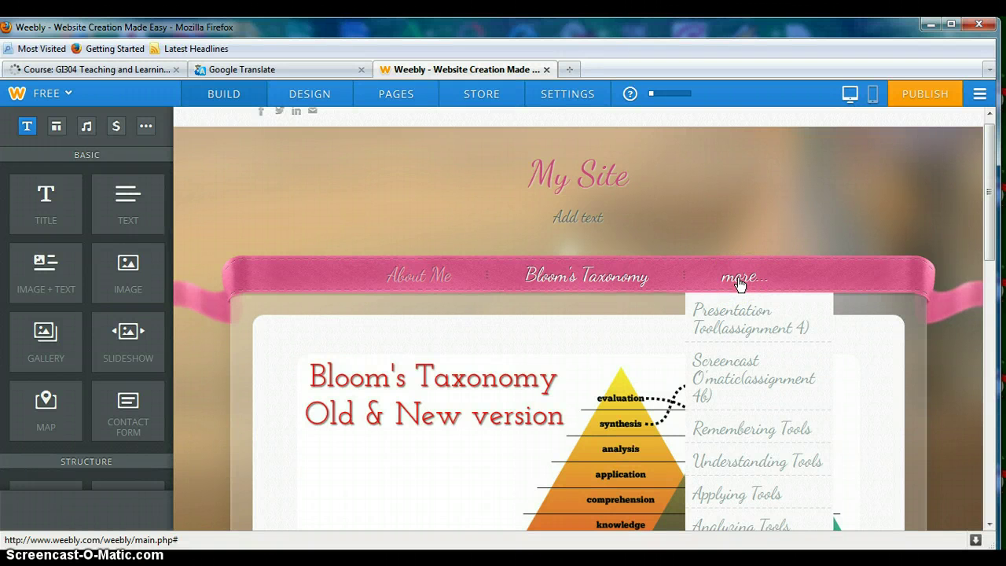
click(735, 316)
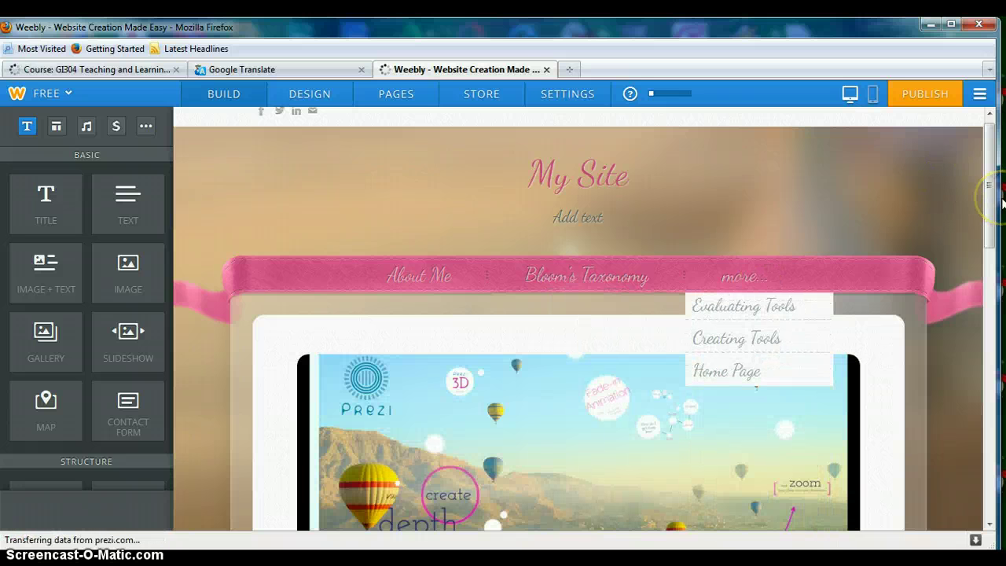
drag(991, 185, 992, 241)
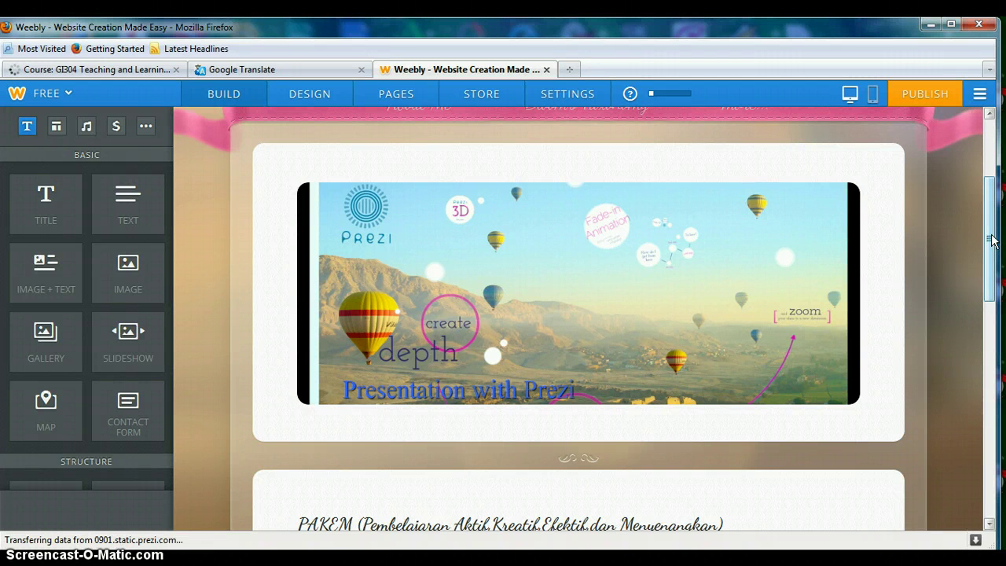
drag(993, 241, 991, 272)
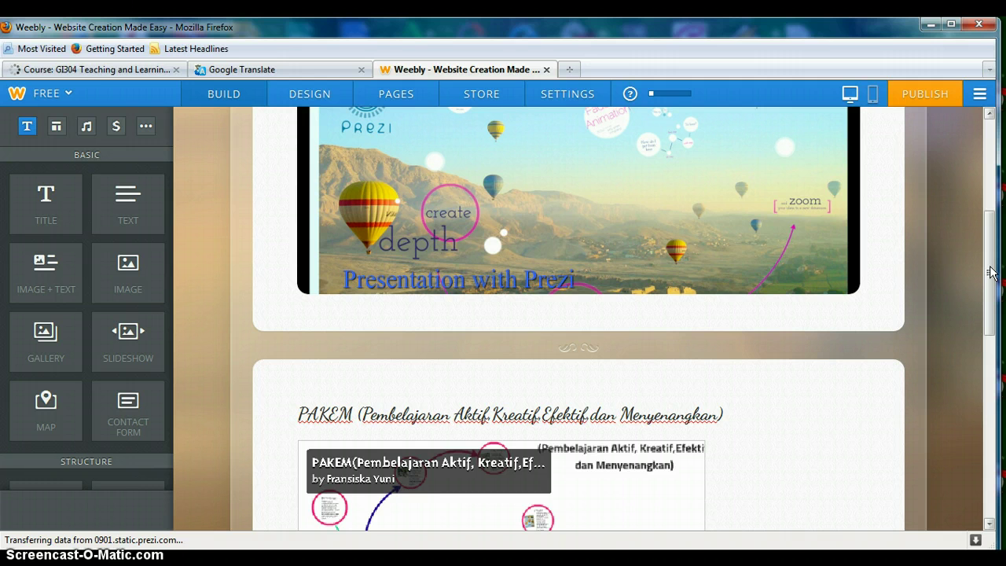
drag(990, 271, 989, 408)
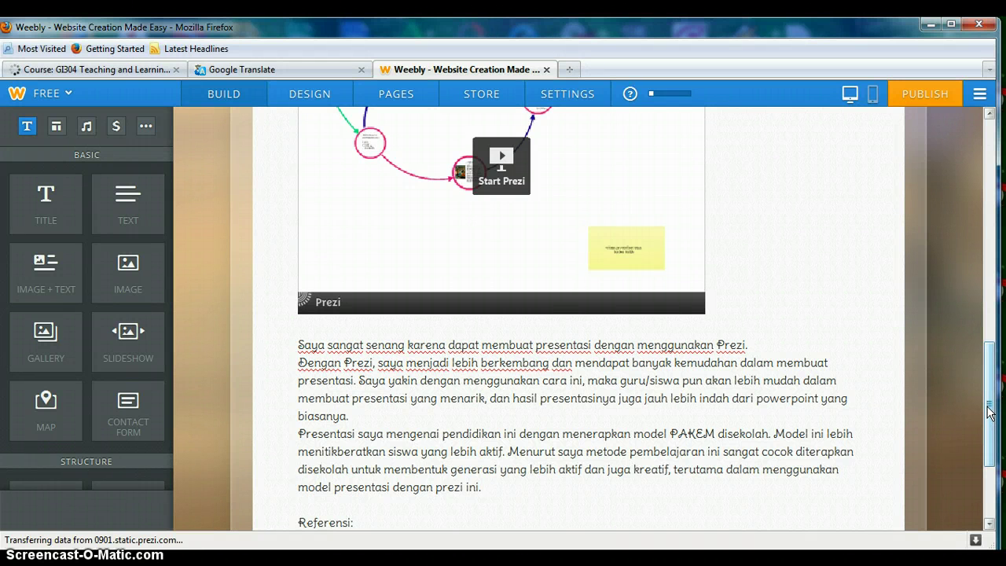
- Open the Screencast O'matic (assignment 4b) page and review its header image and the embedded Sistem Respirasi pada Manusia video
drag(988, 411, 994, 165)
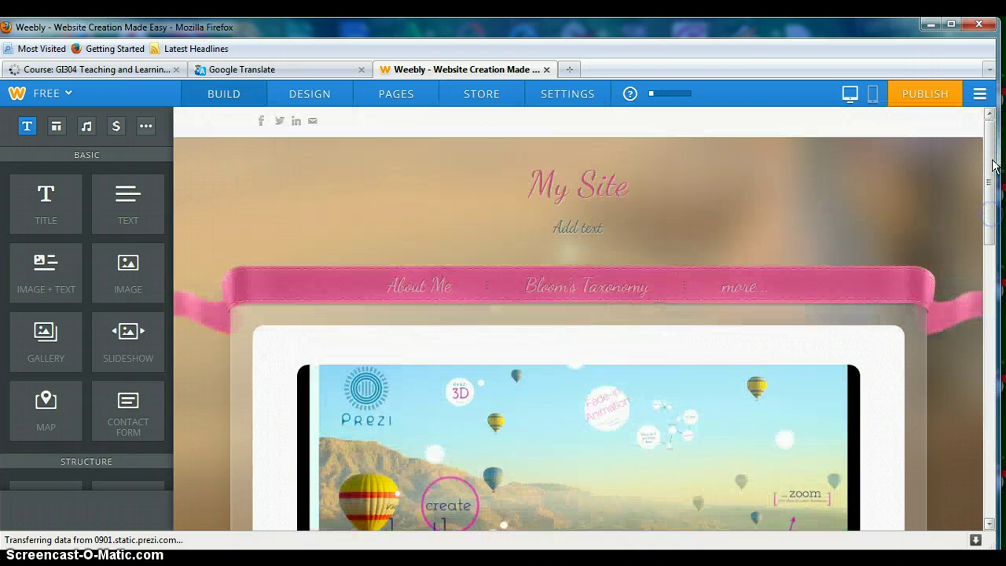
mouse_move(758, 287)
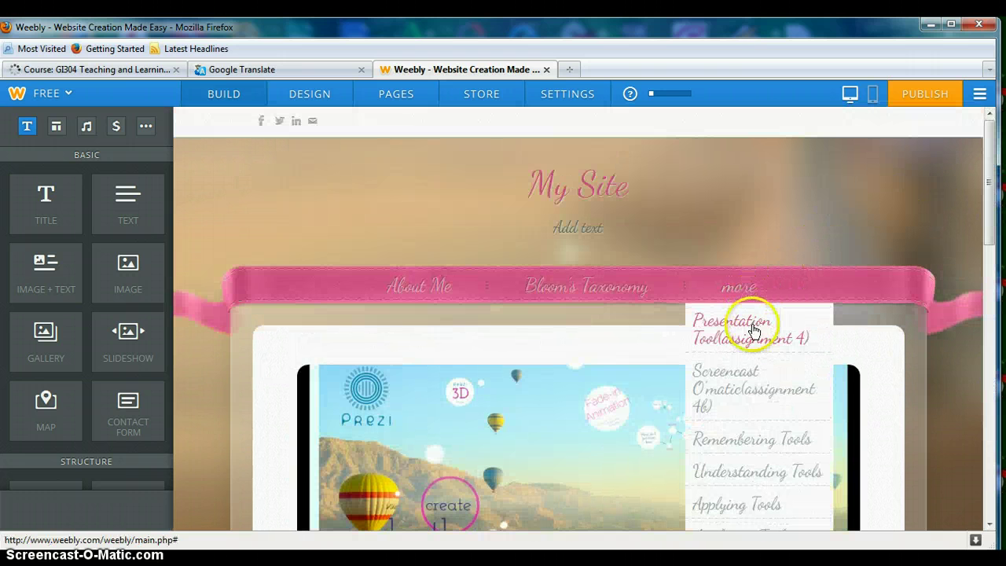
click(730, 382)
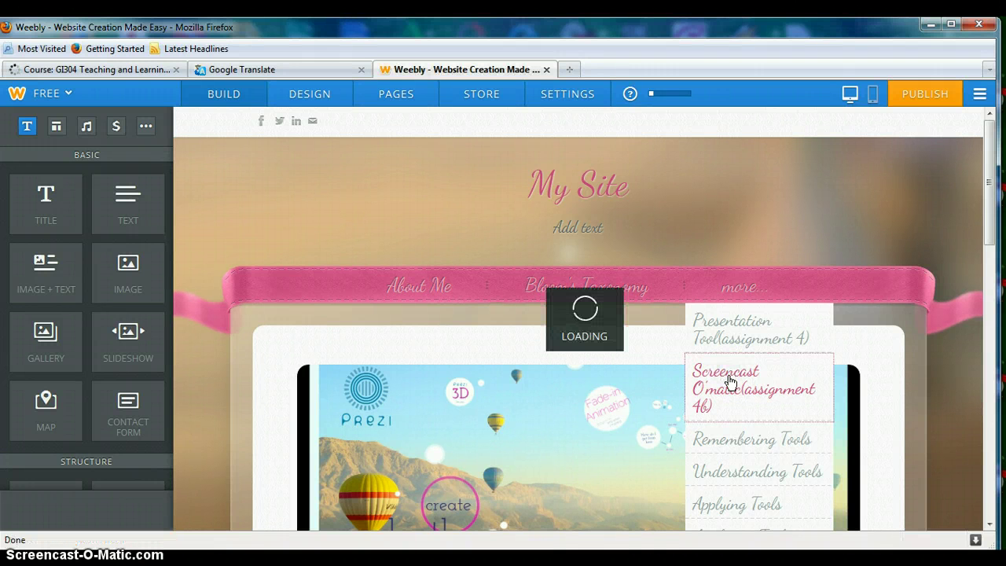
click(991, 143)
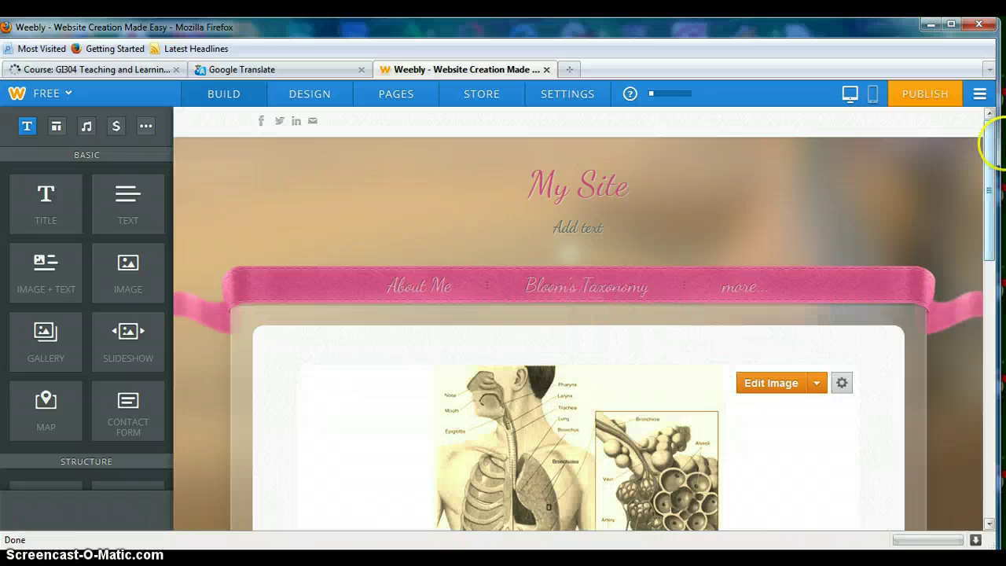
drag(991, 143, 992, 219)
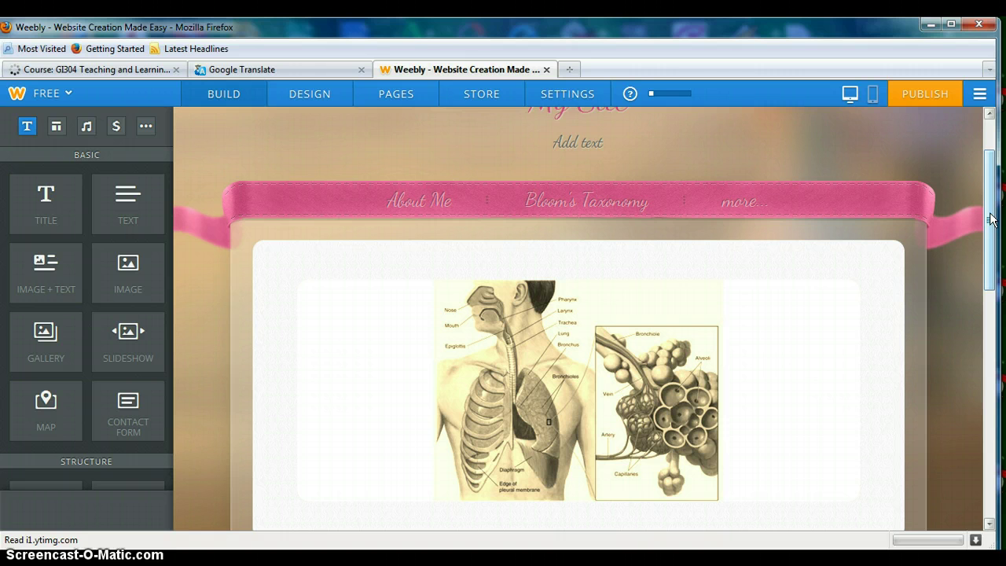
drag(992, 219, 986, 339)
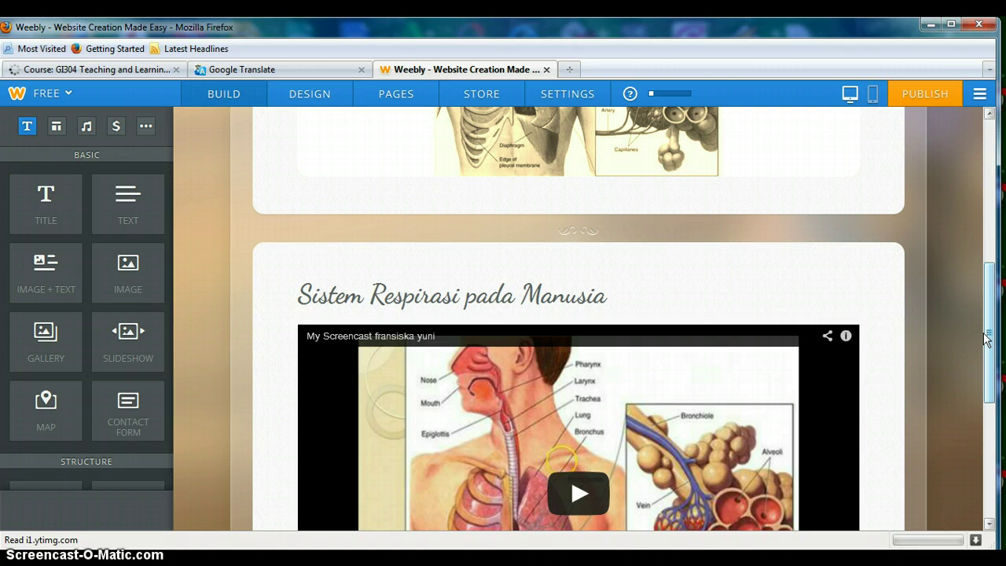
drag(983, 332, 990, 385)
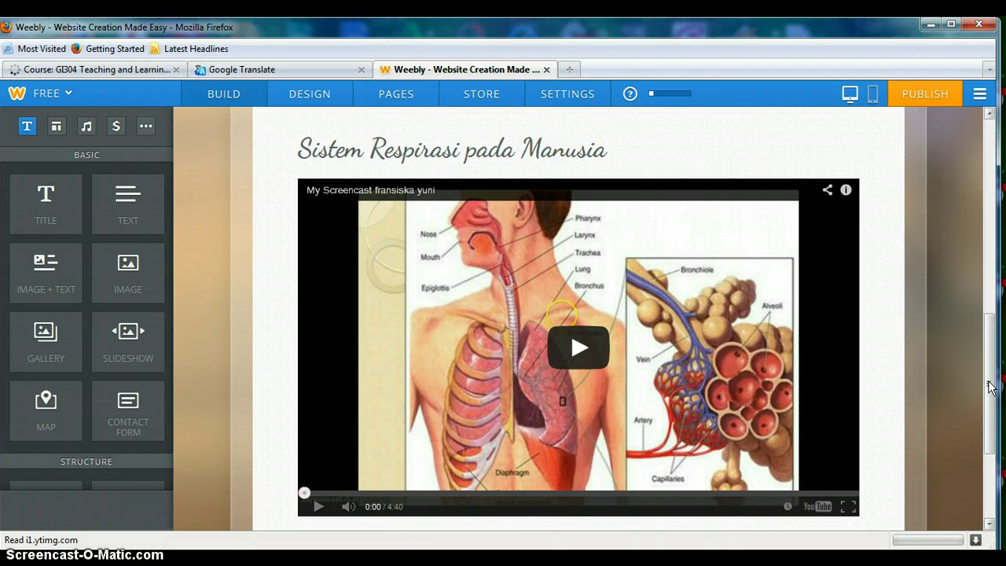
- Open the Remembering Tools page and review its alphabet banner and the embedded fruit-and-vegetable screencast
drag(991, 385, 992, 184)
mouse_move(763, 289)
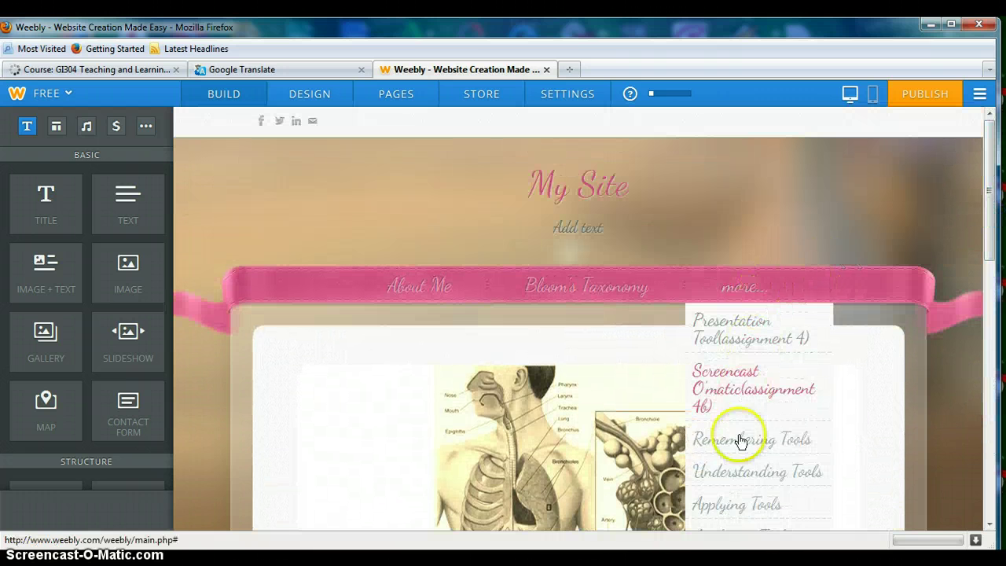
click(734, 442)
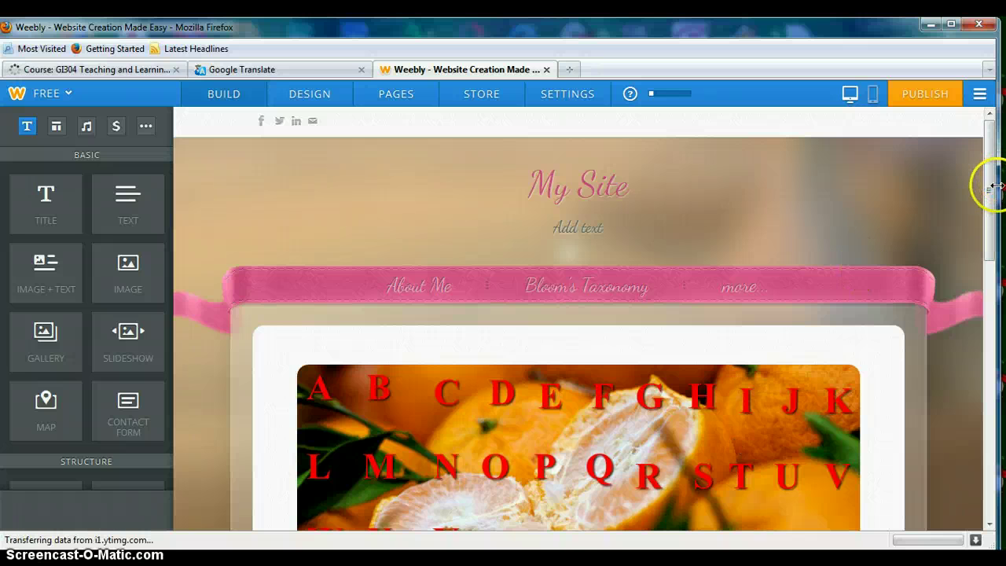
drag(989, 199, 994, 294)
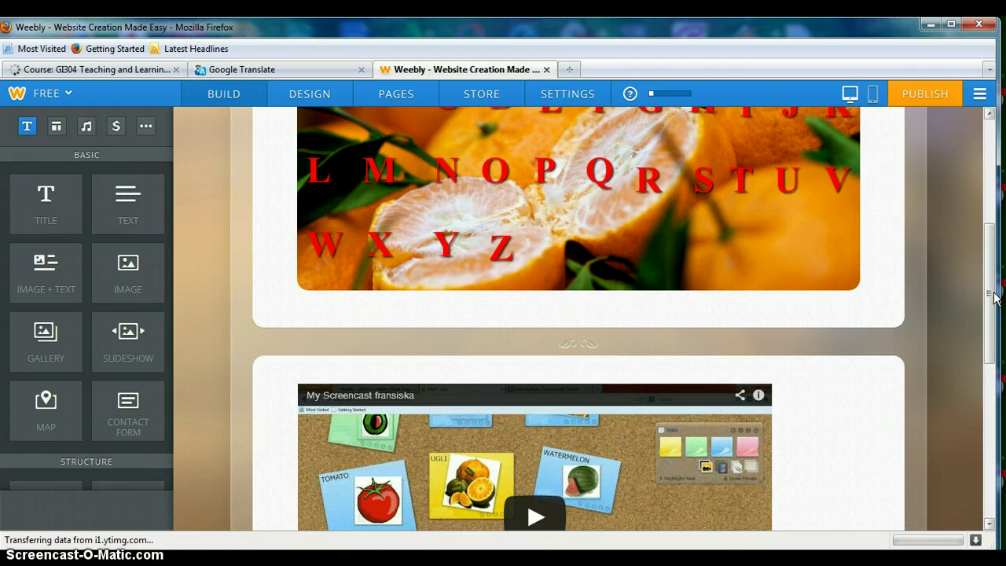
drag(992, 289, 989, 348)
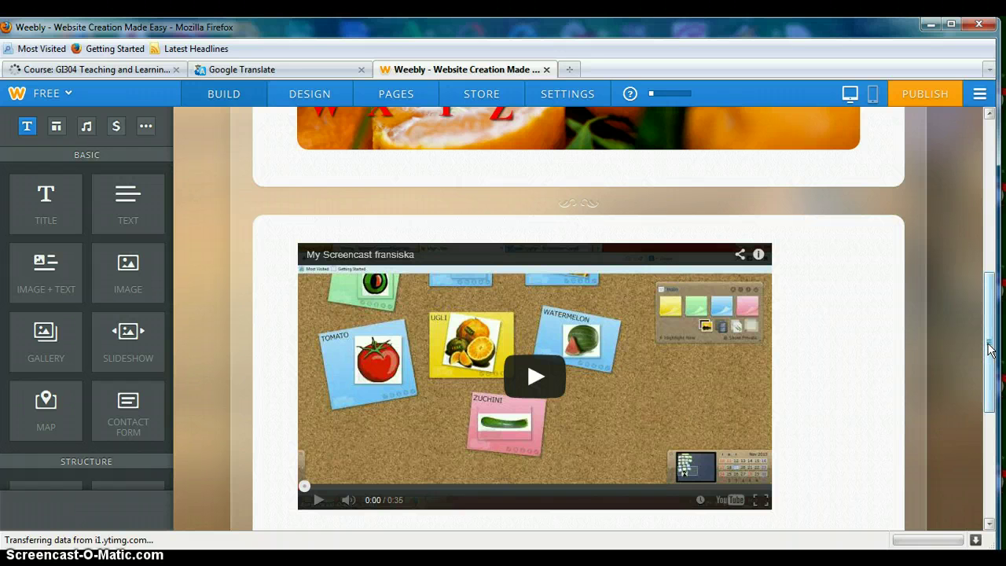
drag(989, 350, 989, 344)
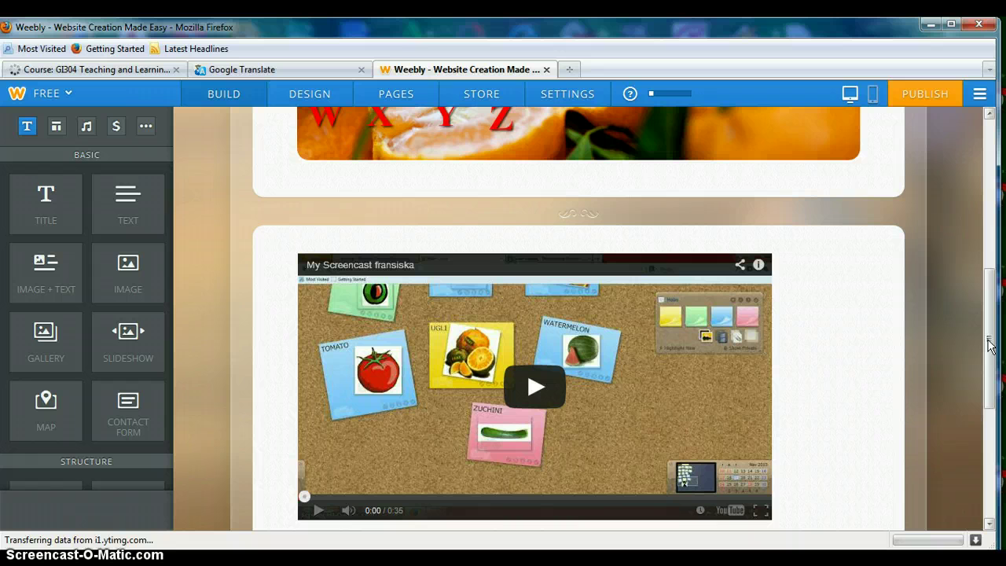
click(990, 353)
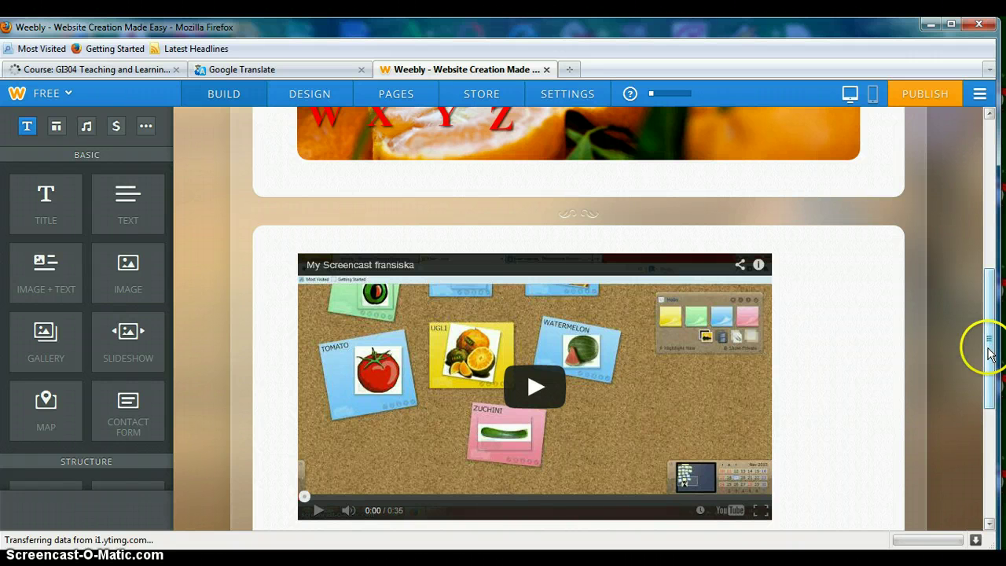
mouse_move(989, 353)
mouse_down()
mouse_move(987, 341)
mouse_move(989, 362)
mouse_up()
- Try to play the embedded screencast on the Remembering Tools page, and view the description below it
click(611, 360)
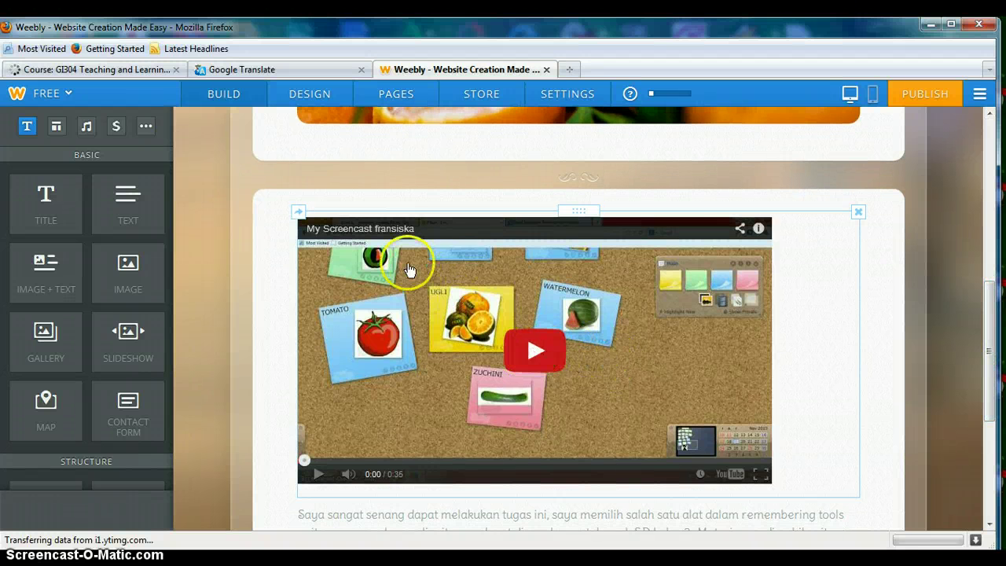
click(534, 355)
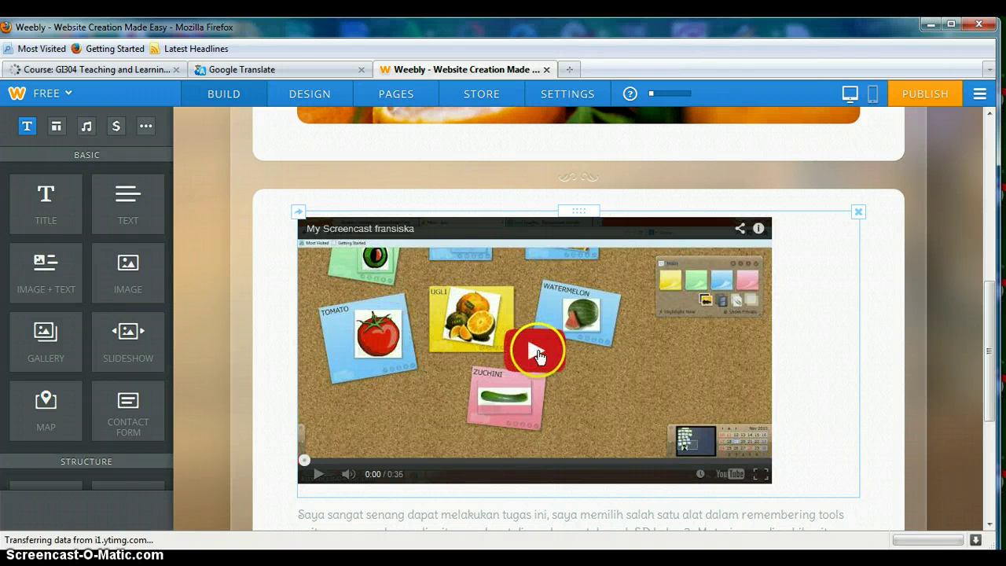
click(530, 352)
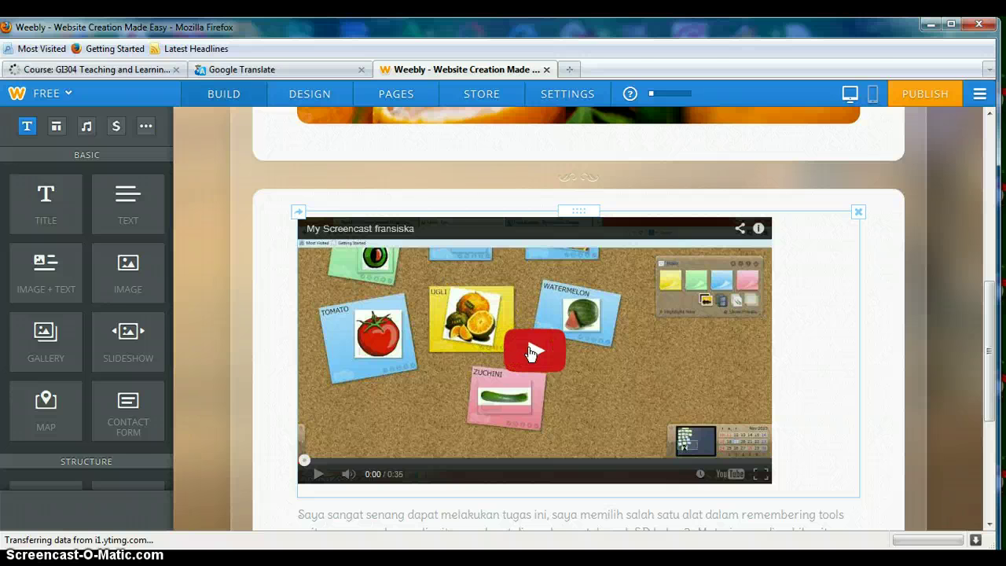
click(588, 353)
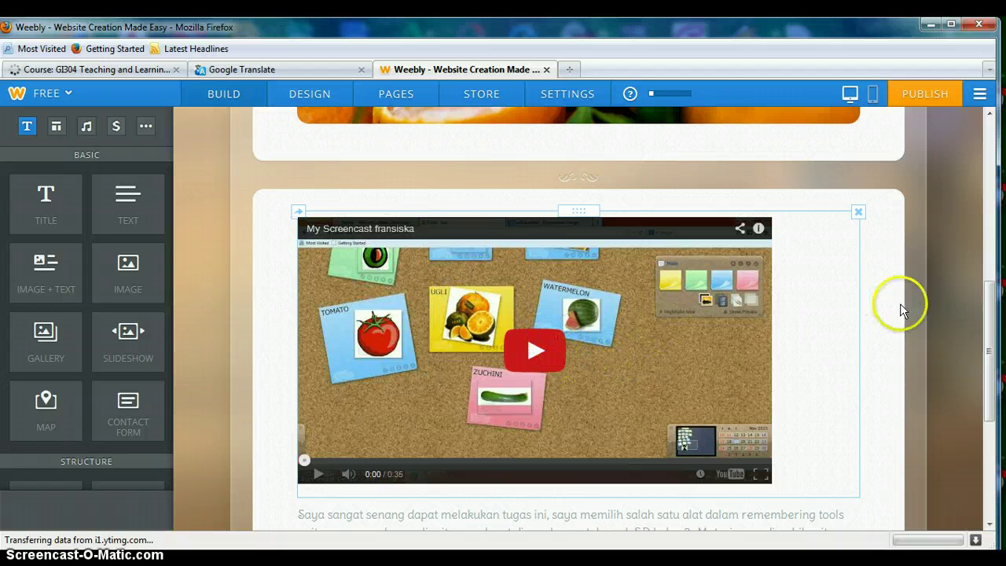
mouse_move(989, 350)
mouse_down()
mouse_move(990, 338)
mouse_move(989, 367)
mouse_up()
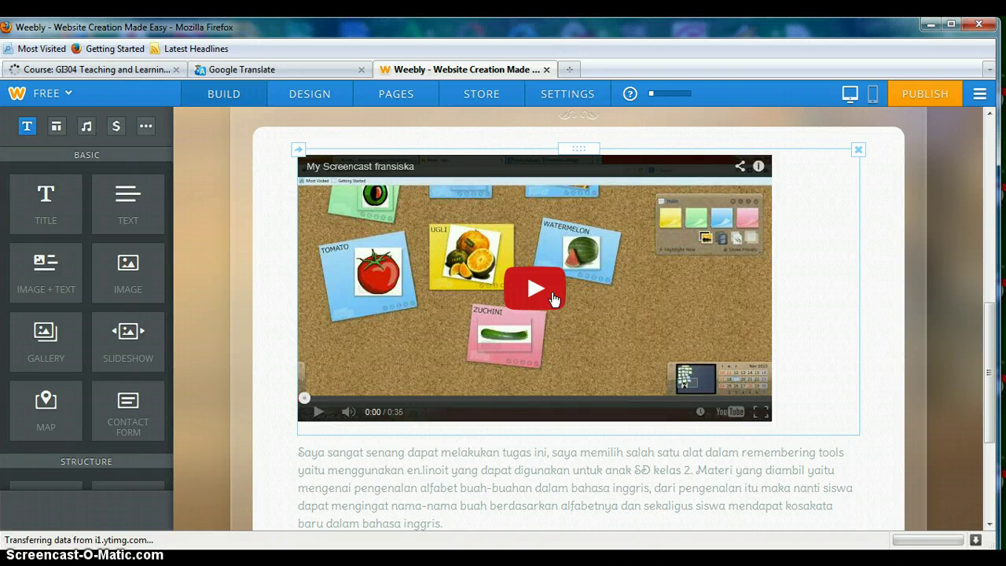
- Open the Understanding Tools page and review the Edelweis Flower banner, the Animoto video on Tumbuhan Langka, its description and the reference link
drag(987, 348, 987, 190)
click(743, 236)
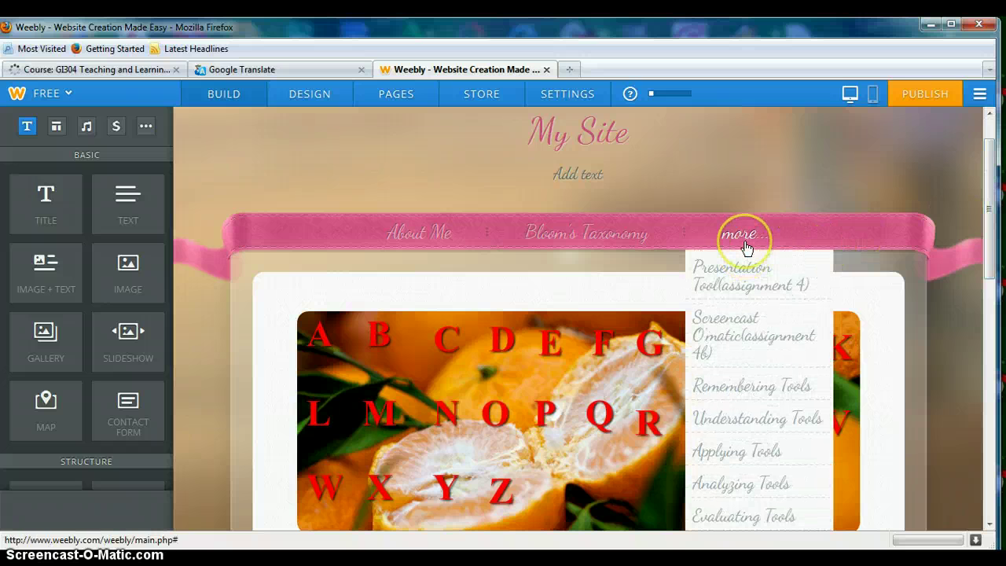
click(732, 418)
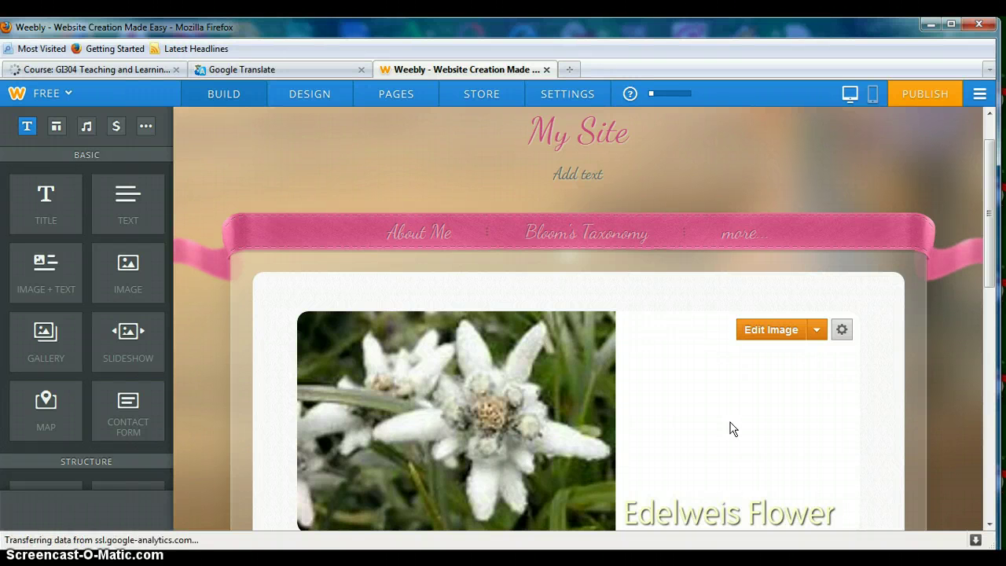
drag(989, 209, 992, 345)
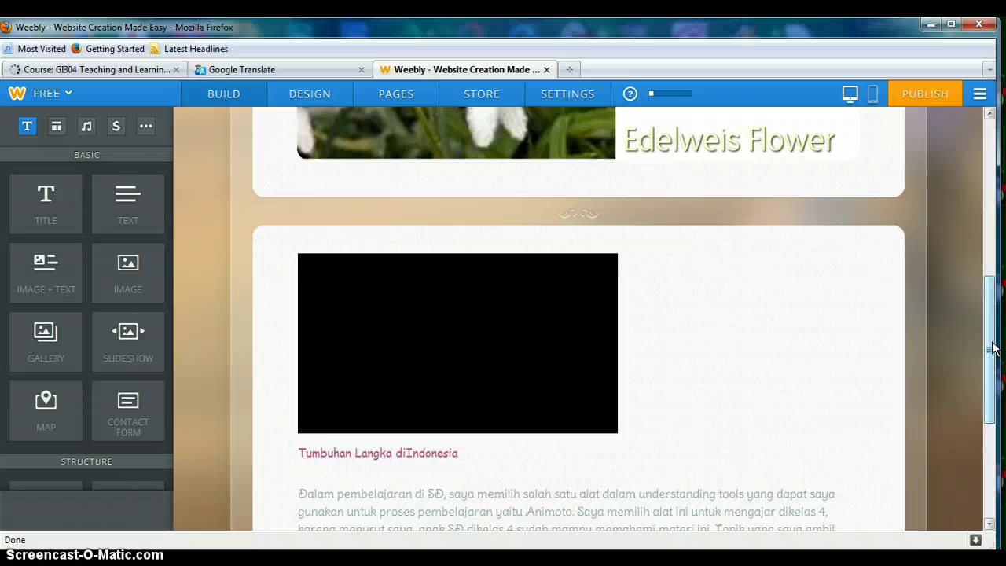
mouse_move(990, 353)
mouse_down()
mouse_move(989, 246)
mouse_move(991, 355)
mouse_up()
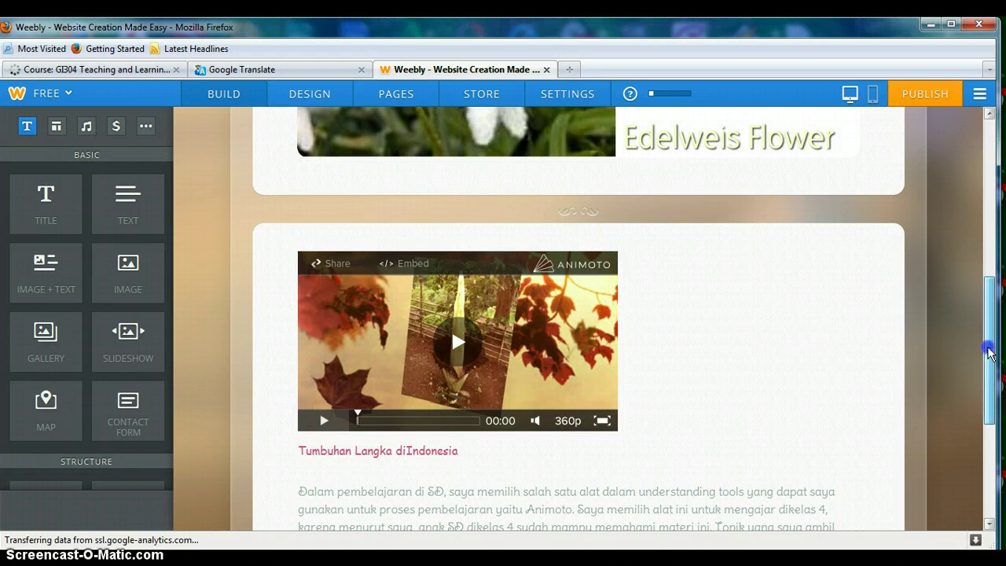
drag(991, 355, 990, 380)
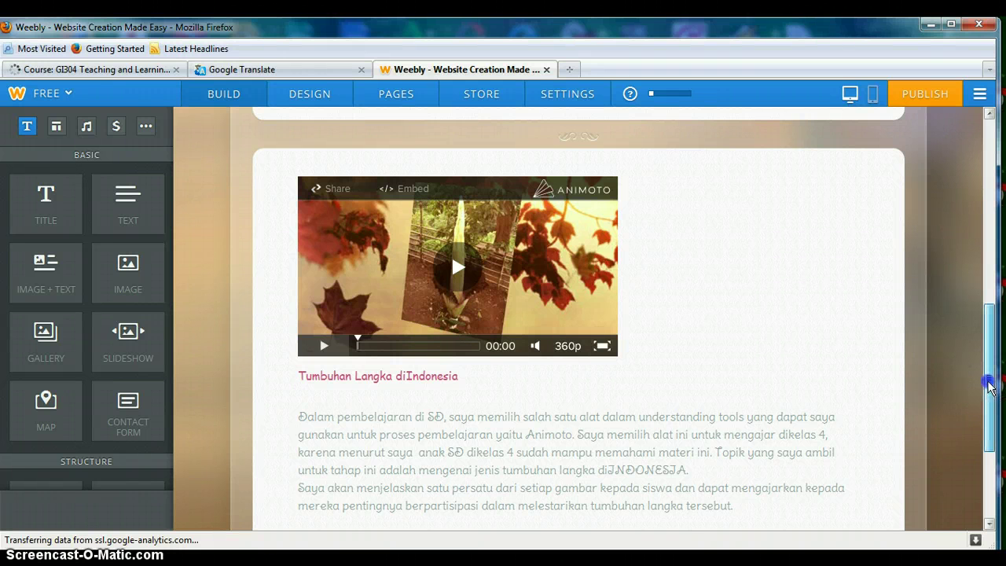
drag(991, 398, 990, 407)
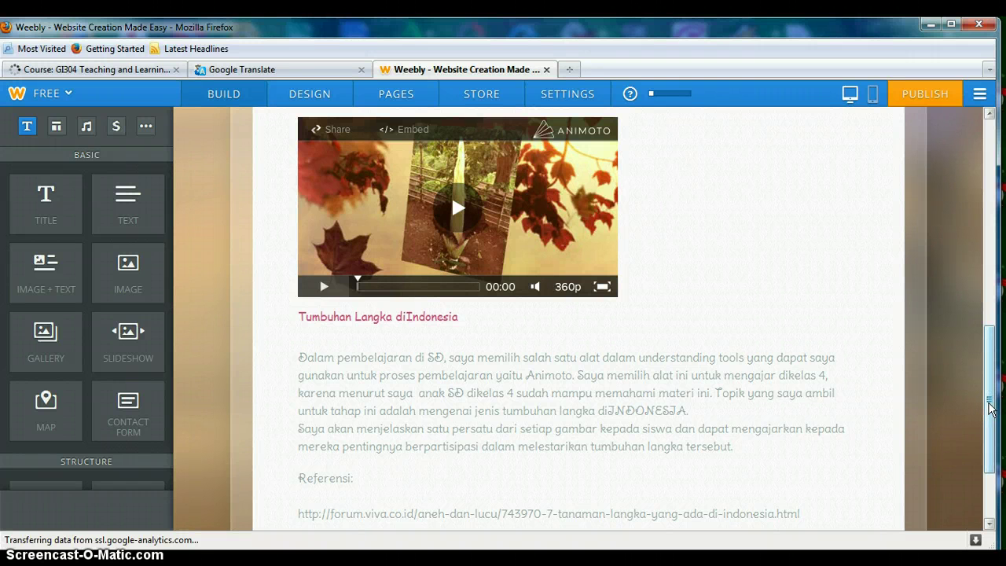
- Open the Applying Tools page and review its number-line banner, the embedded Gambar garis bilangan screencast and the start of the description
drag(991, 407, 990, 422)
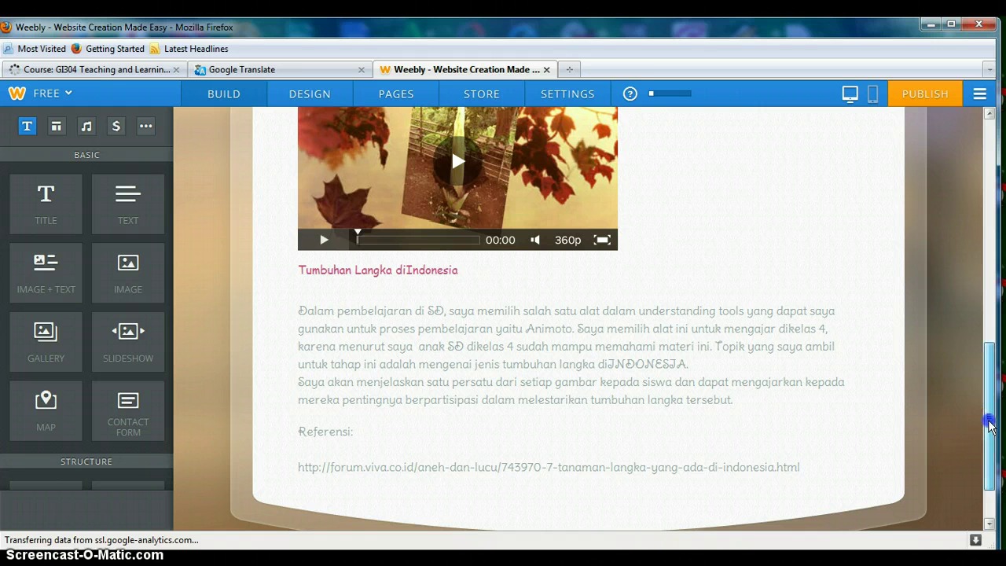
drag(990, 421, 994, 206)
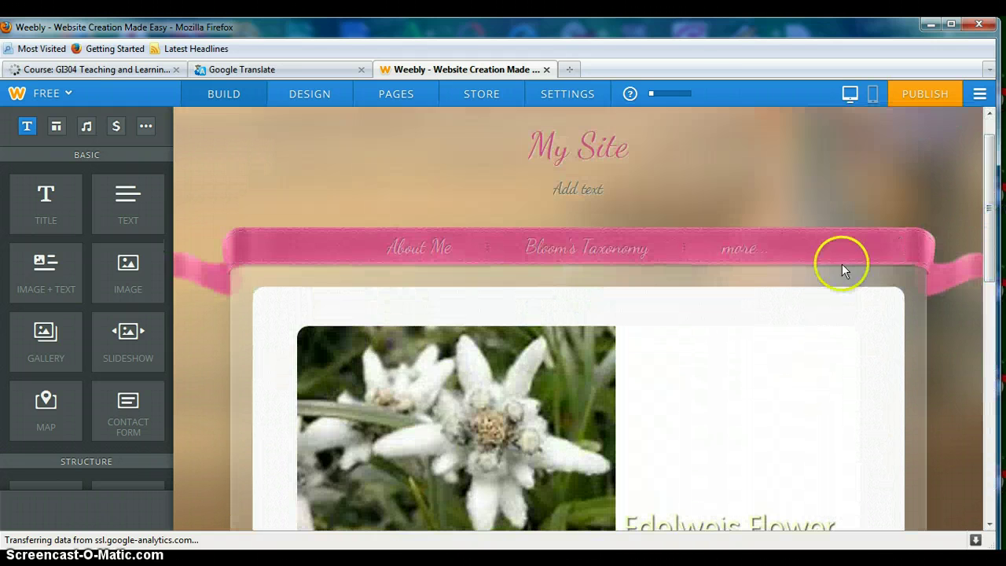
mouse_move(757, 259)
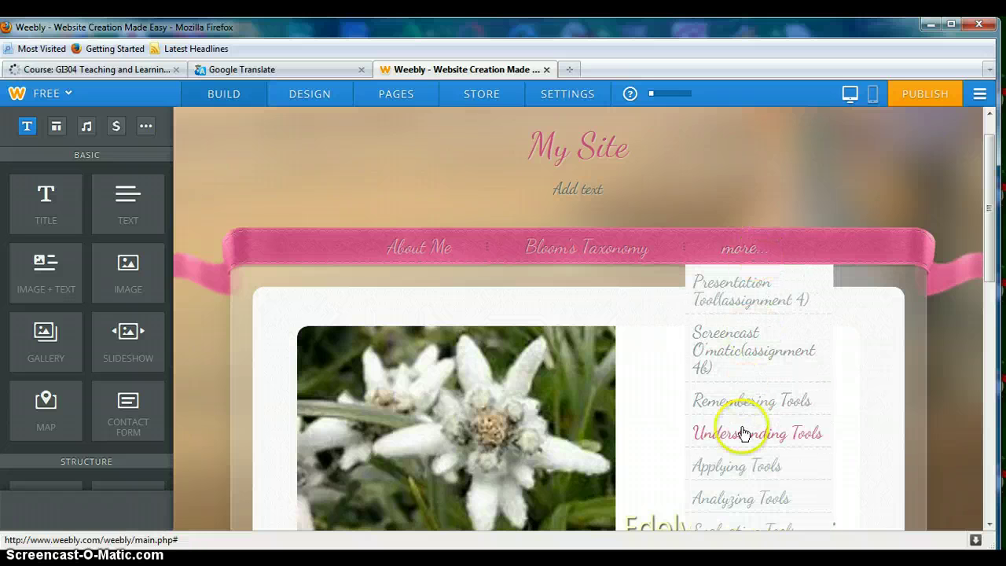
click(734, 469)
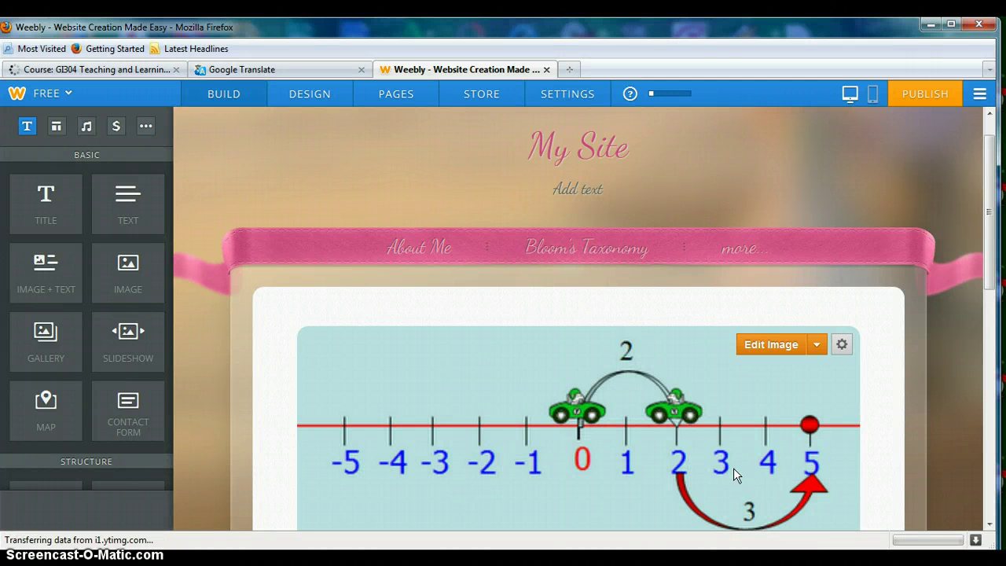
click(754, 445)
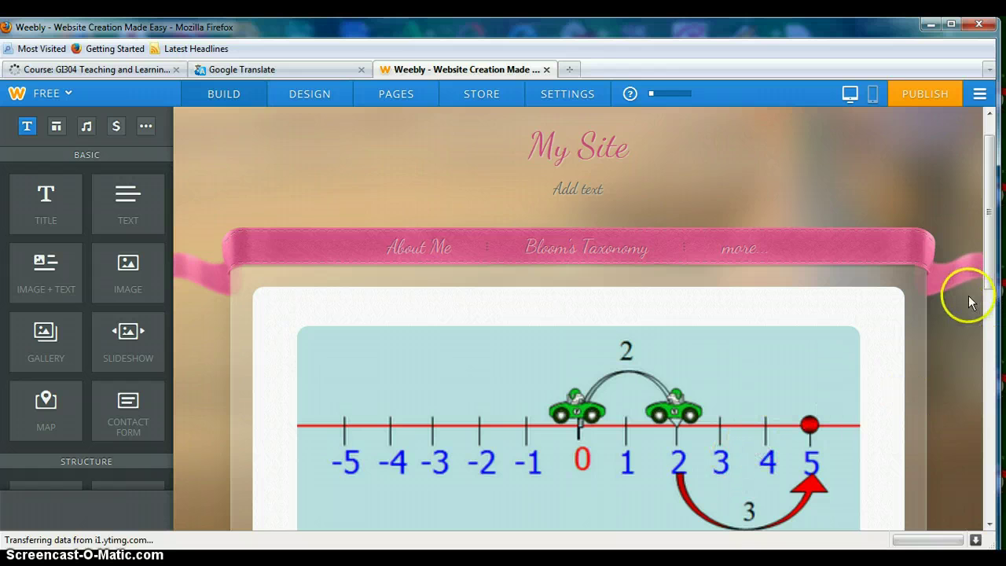
drag(985, 213, 989, 301)
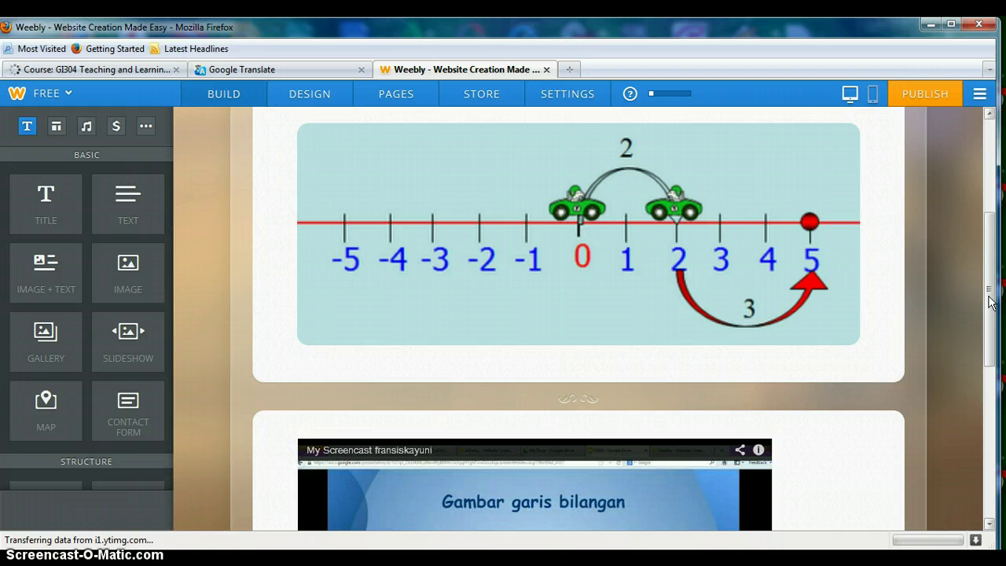
drag(991, 302, 992, 393)
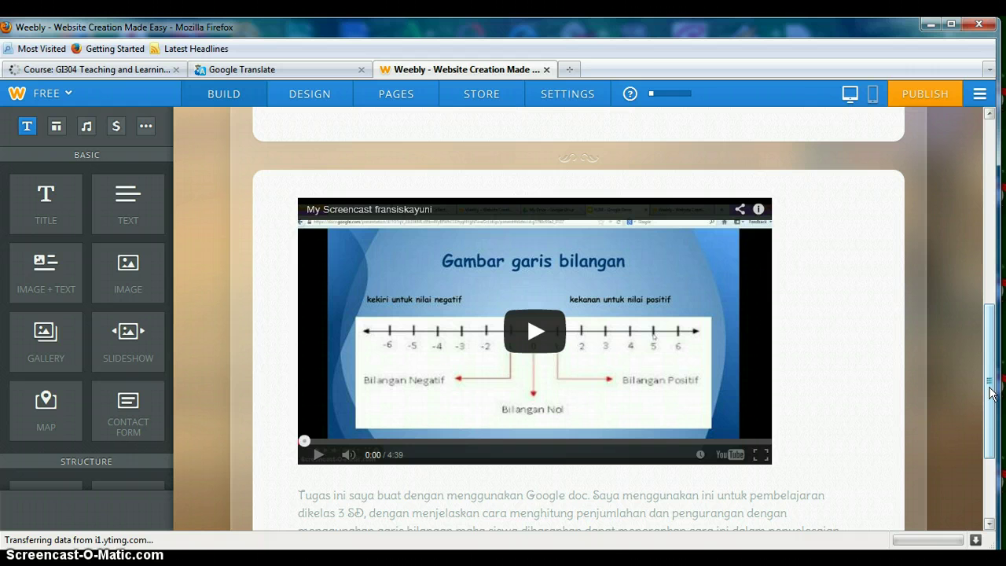
- Open the Analyzing Tools page and review its SurveyMonkey banner with the heading GIVE QUESTION for SURVEY
drag(989, 386, 996, 96)
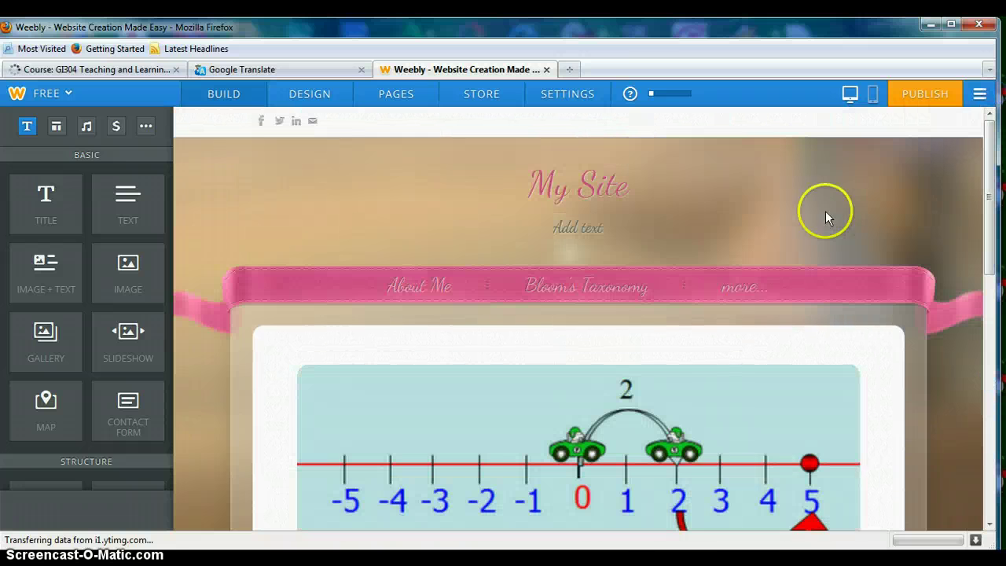
mouse_move(763, 292)
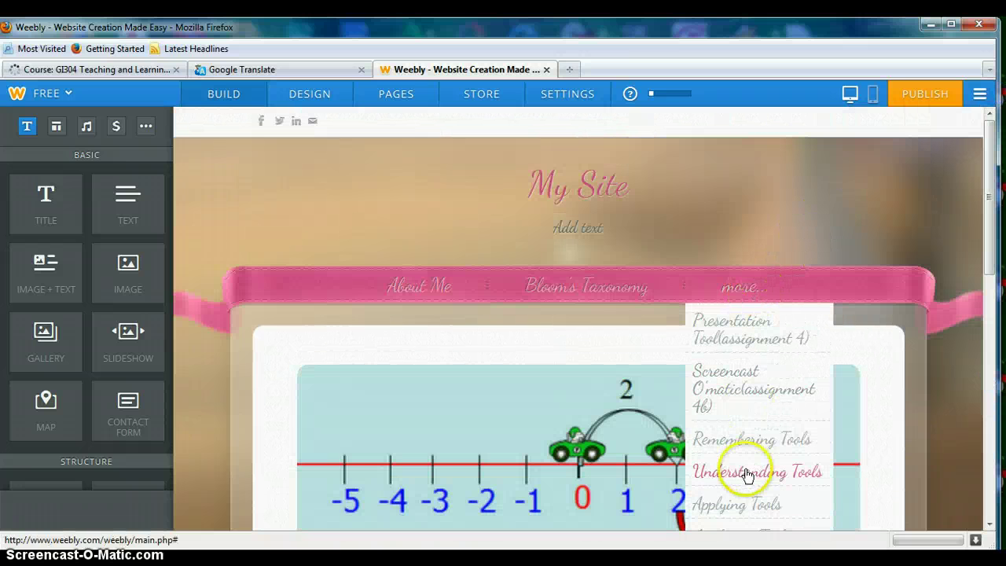
click(742, 513)
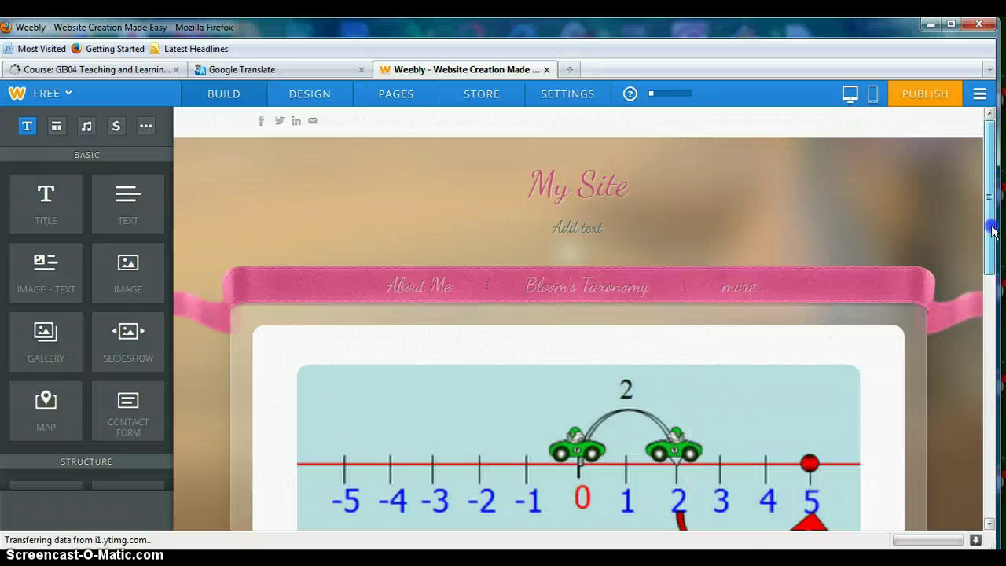
drag(994, 204, 993, 253)
mouse_move(763, 161)
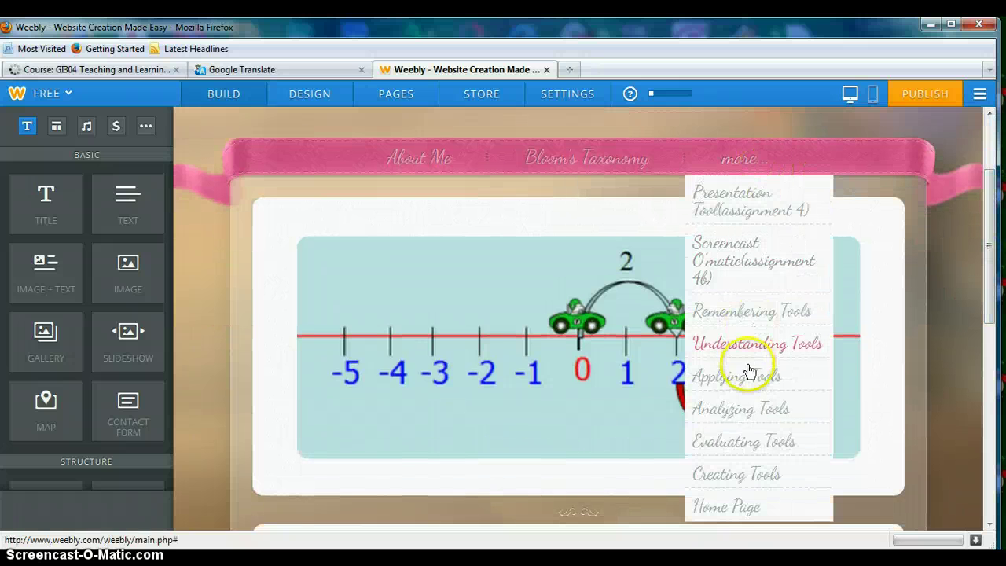
click(743, 410)
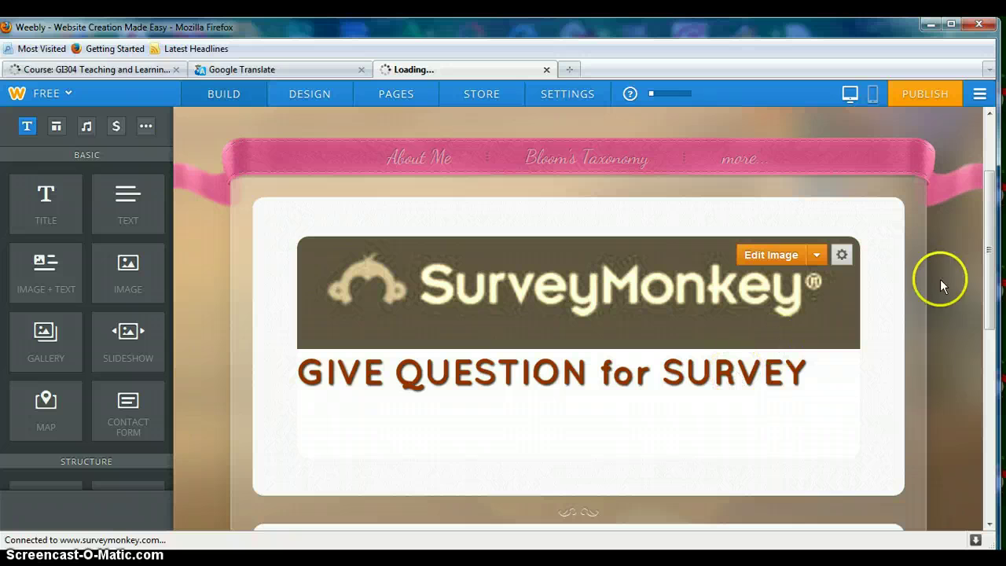
drag(987, 245, 989, 255)
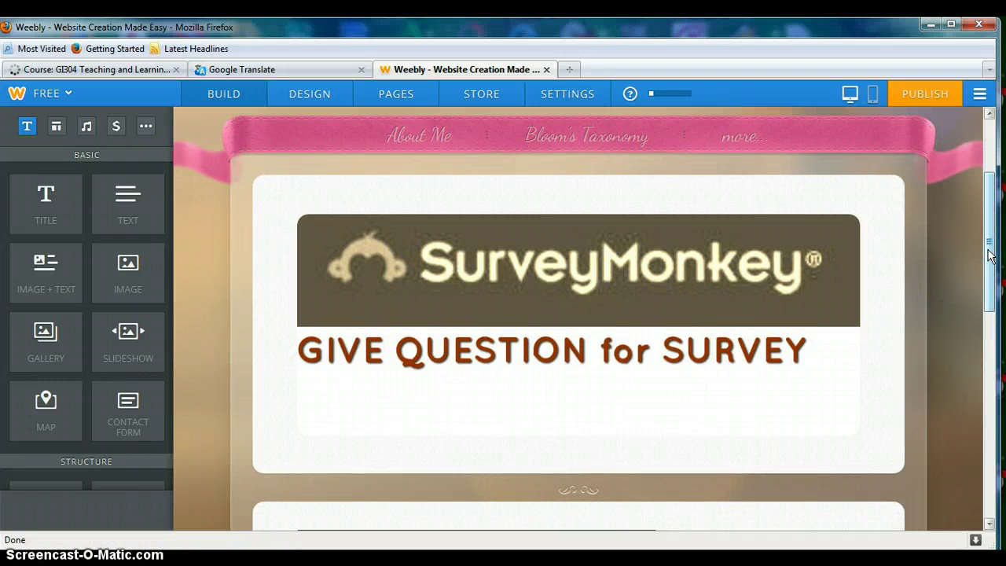
drag(988, 255, 989, 259)
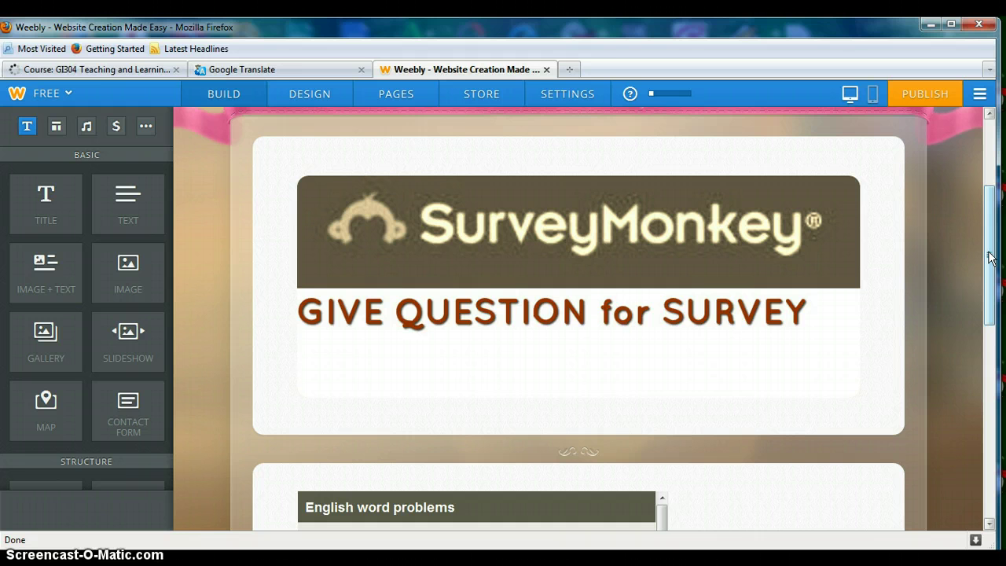
drag(988, 254, 988, 272)
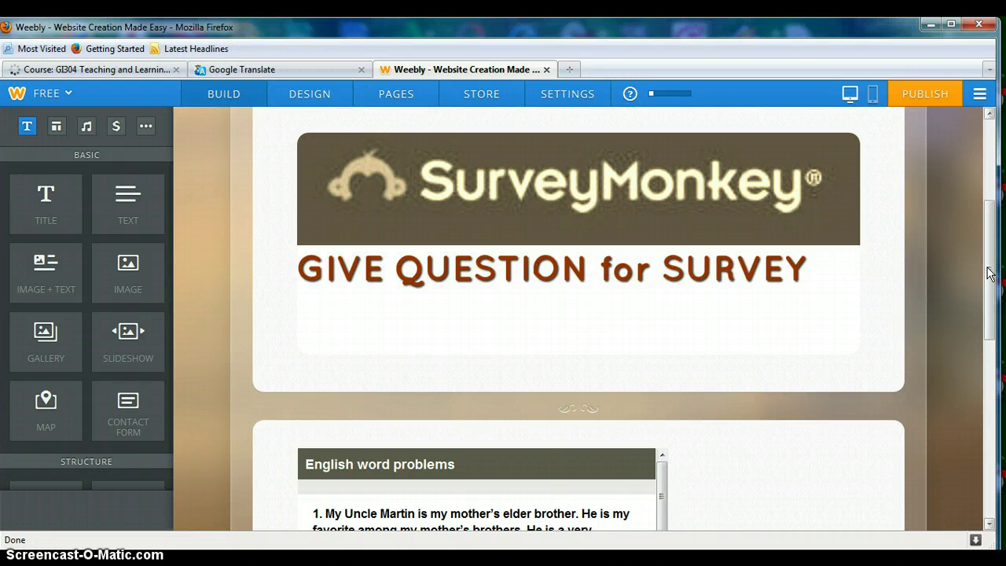
drag(988, 272, 989, 277)
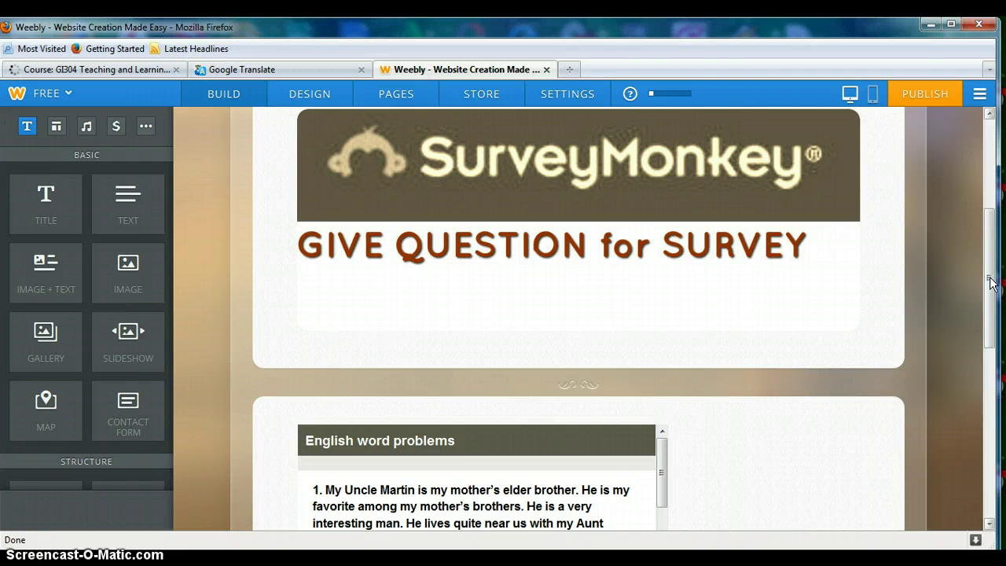
- Examine the embedded English word problems survey on the Analyzing Tools page and the description below it
scroll(991, 283, down, 6)
click(353, 232)
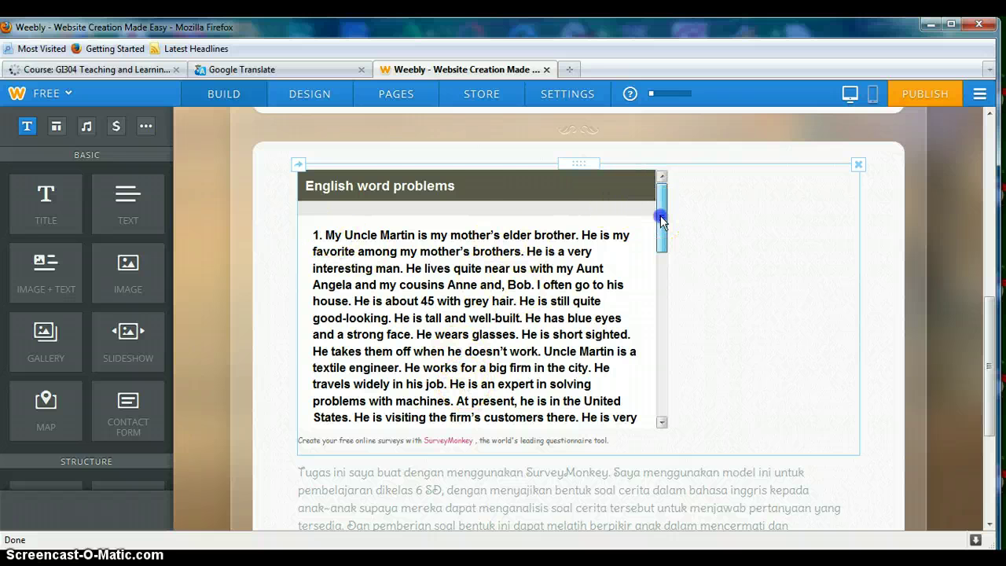
mouse_move(660, 219)
mouse_down()
mouse_move(660, 298)
mouse_move(660, 228)
mouse_up()
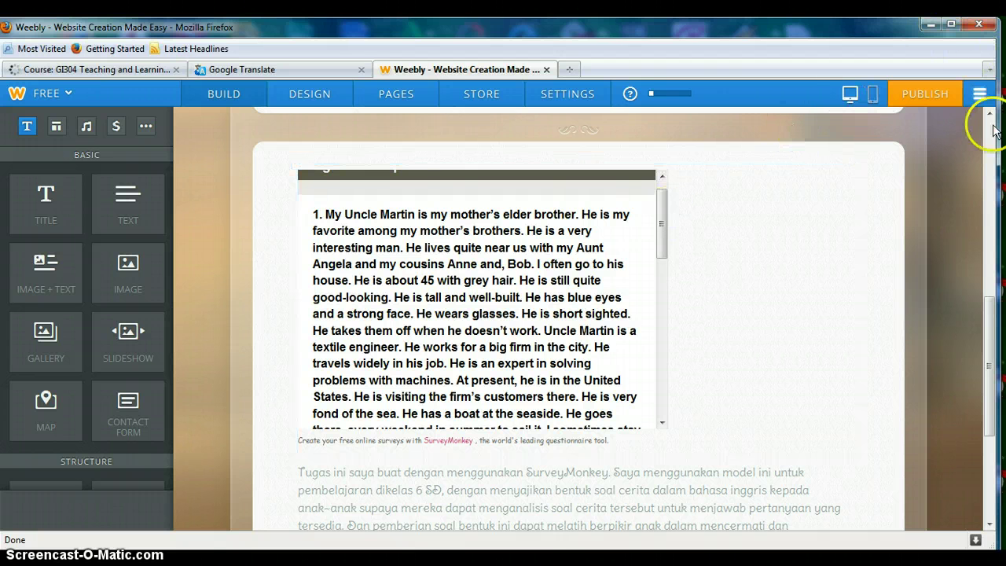
- Open the Evaluating Tools page and review its landscape banner and the Pemandangan Alamku drawing
drag(988, 341, 986, 217)
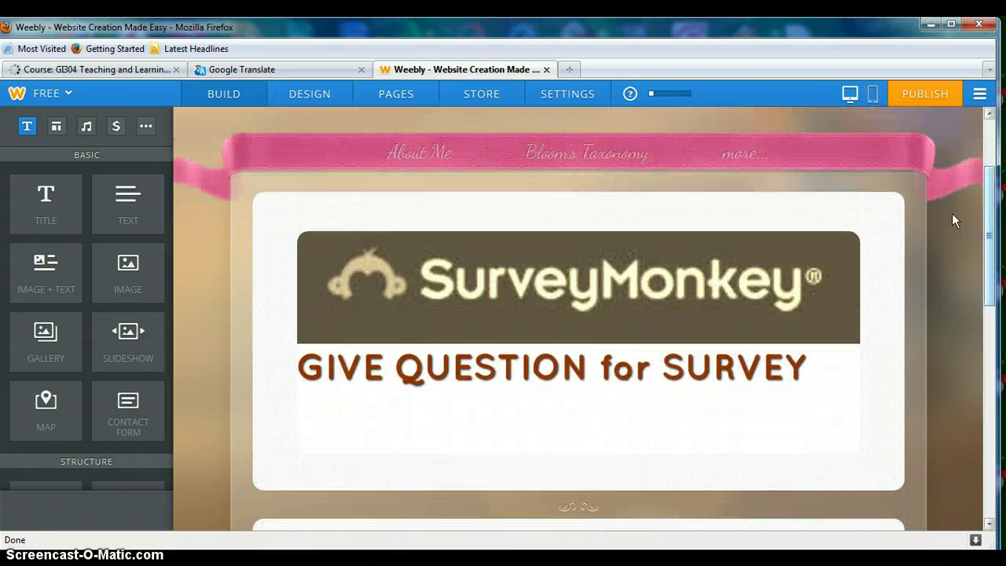
mouse_move(757, 155)
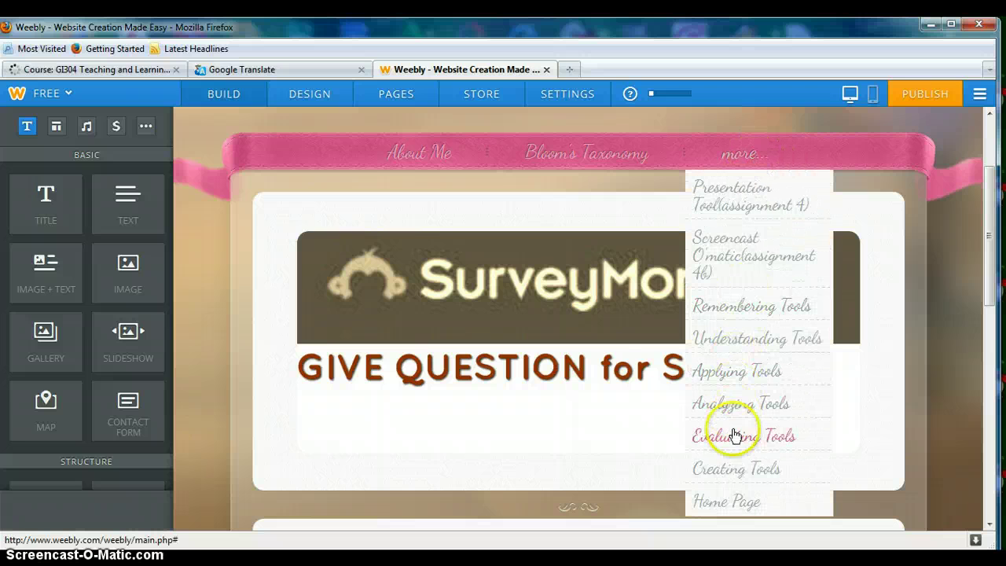
click(731, 438)
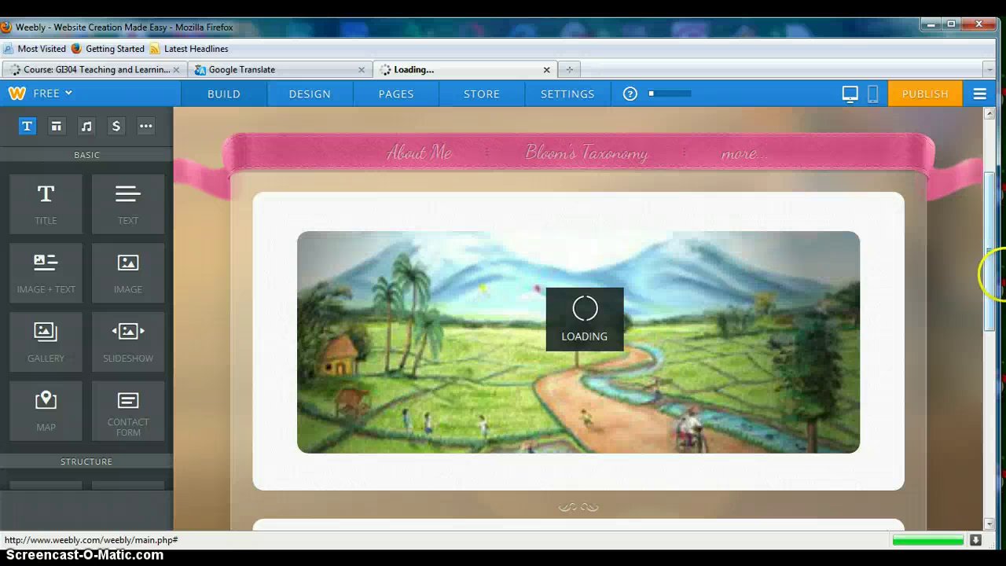
mouse_move(990, 245)
mouse_down()
mouse_move(988, 359)
mouse_move(989, 313)
mouse_up()
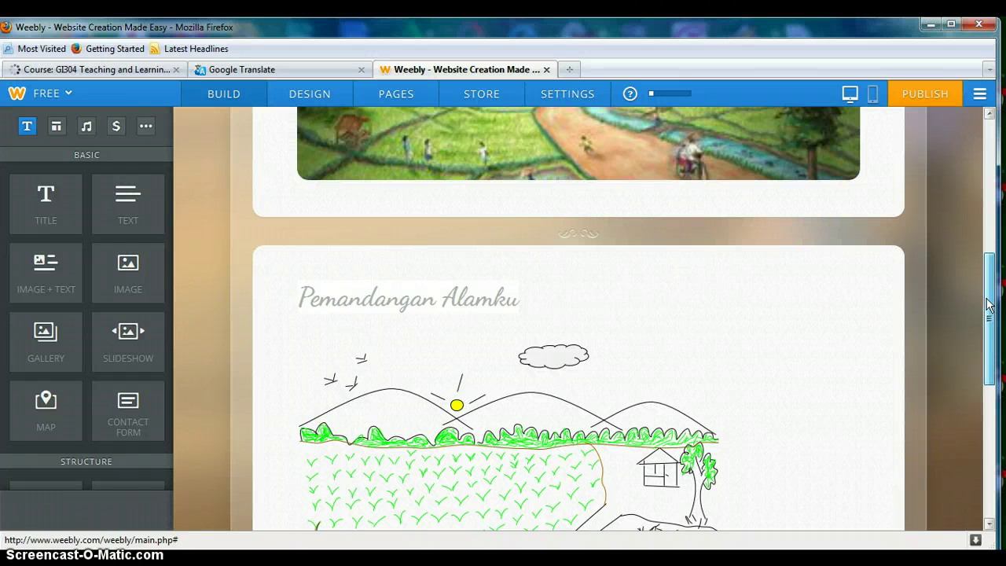
drag(988, 304, 989, 347)
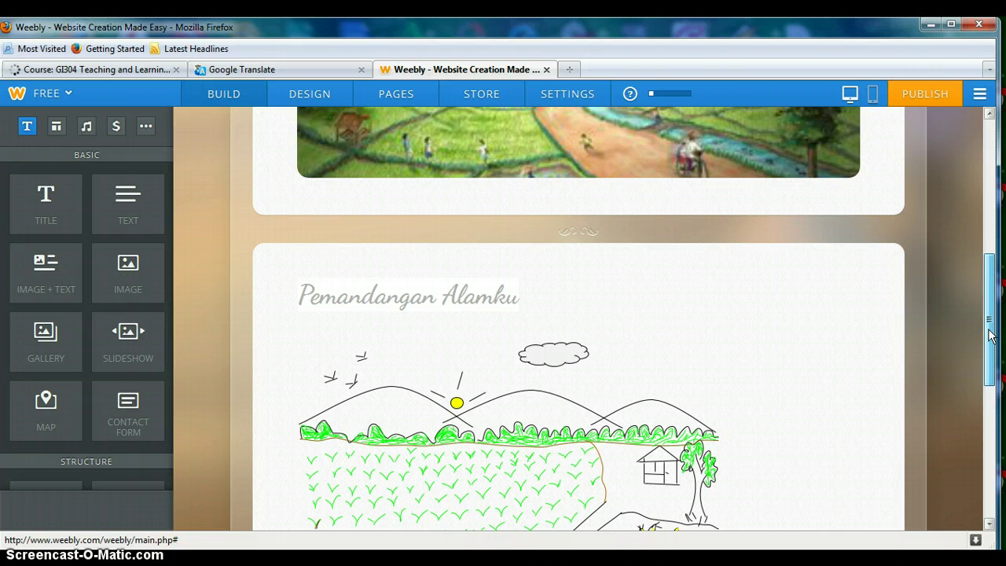
click(988, 315)
drag(987, 314, 990, 335)
drag(990, 332, 989, 331)
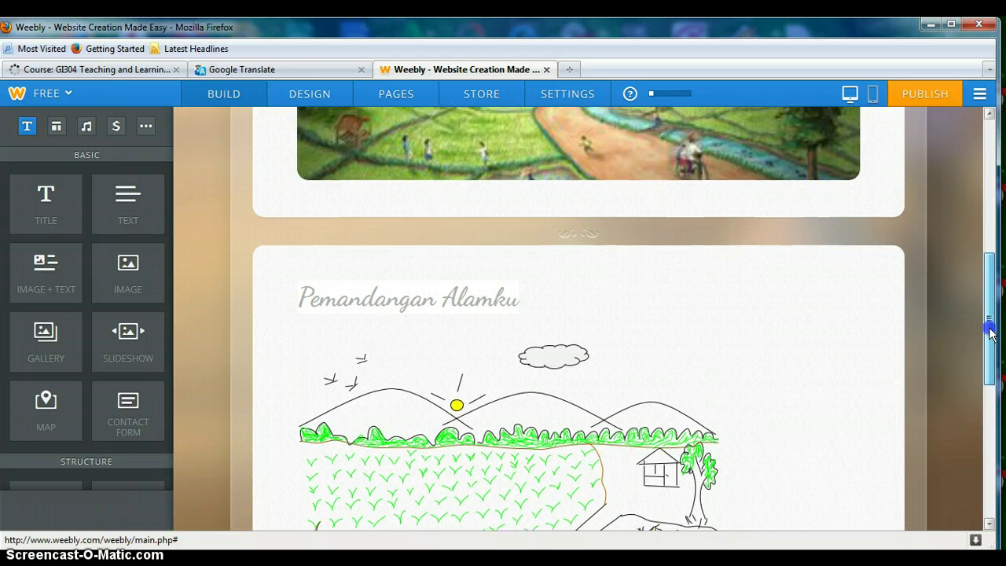
- Open the Creating Tools page and view its Storybird Artful Storytelling banner
drag(985, 266, 987, 218)
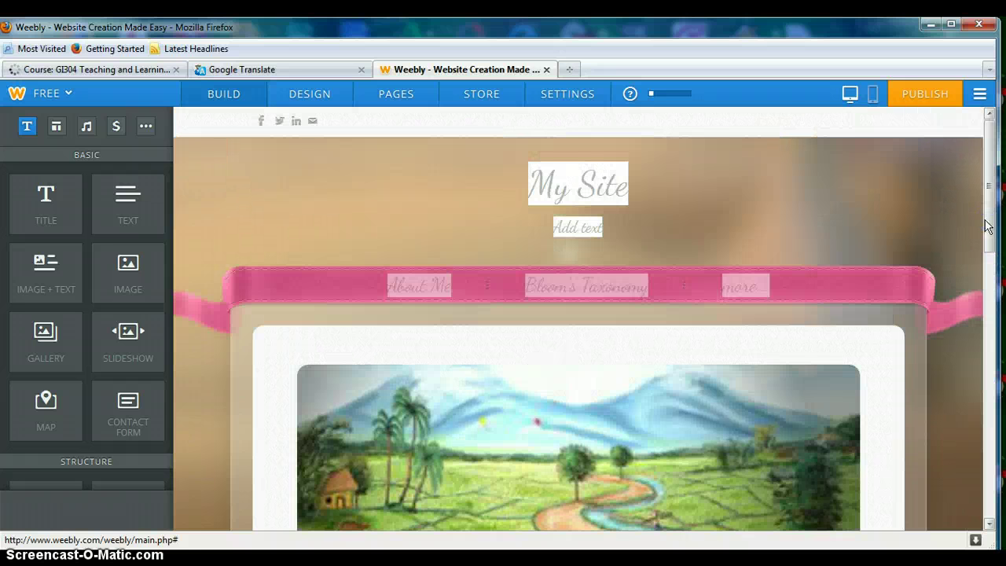
click(752, 287)
click(752, 282)
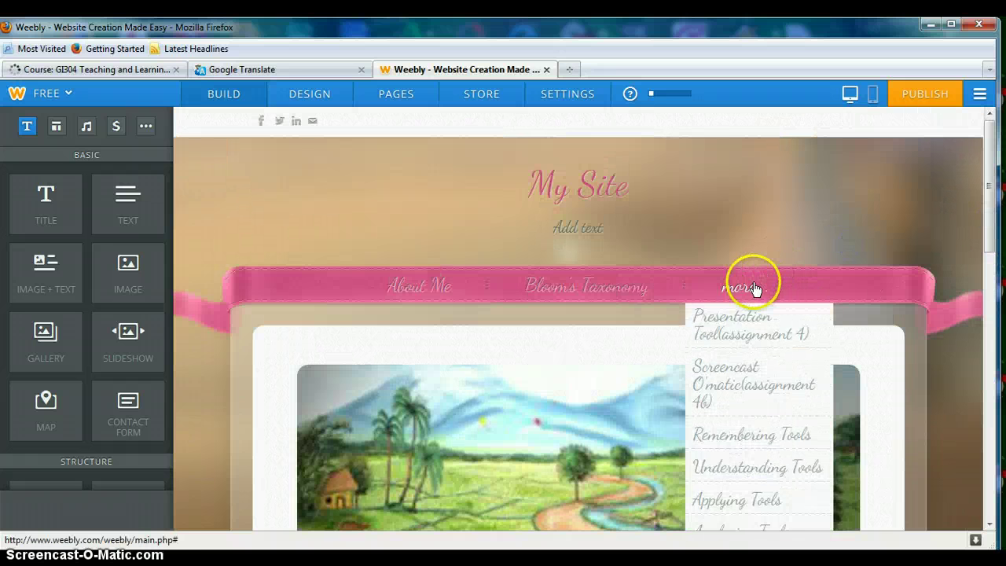
drag(990, 182, 990, 230)
mouse_move(699, 119)
mouse_move(738, 141)
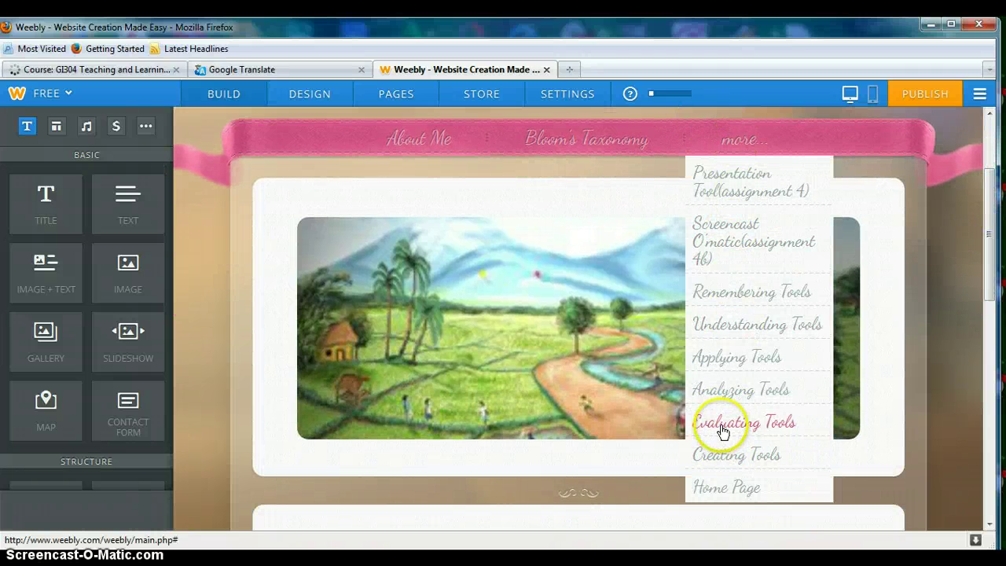
click(722, 461)
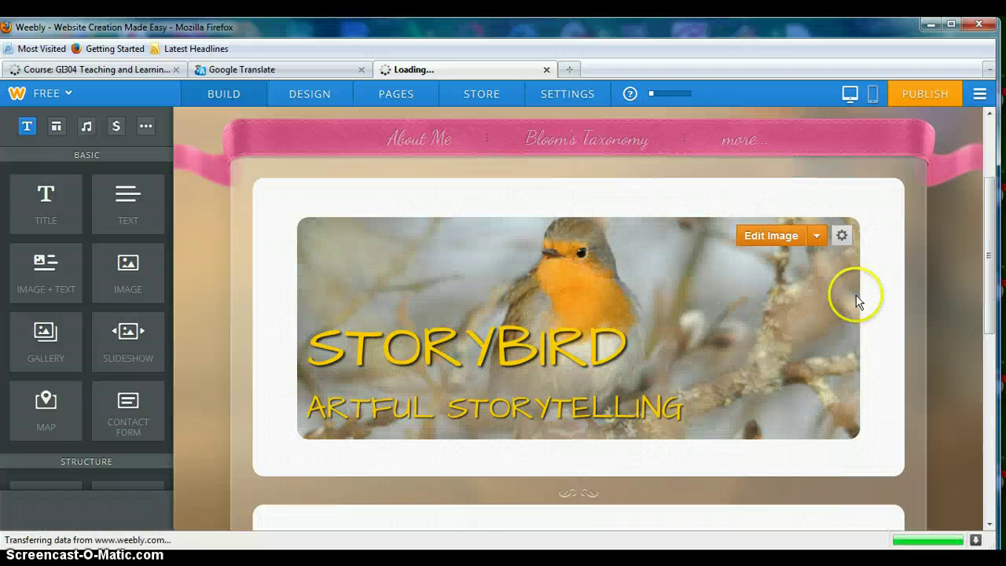
- Review the embedded JERAPAH dan DUA TEMANNYA storybook on the Creating Tools page and read the explanatory text below it
drag(989, 233, 989, 314)
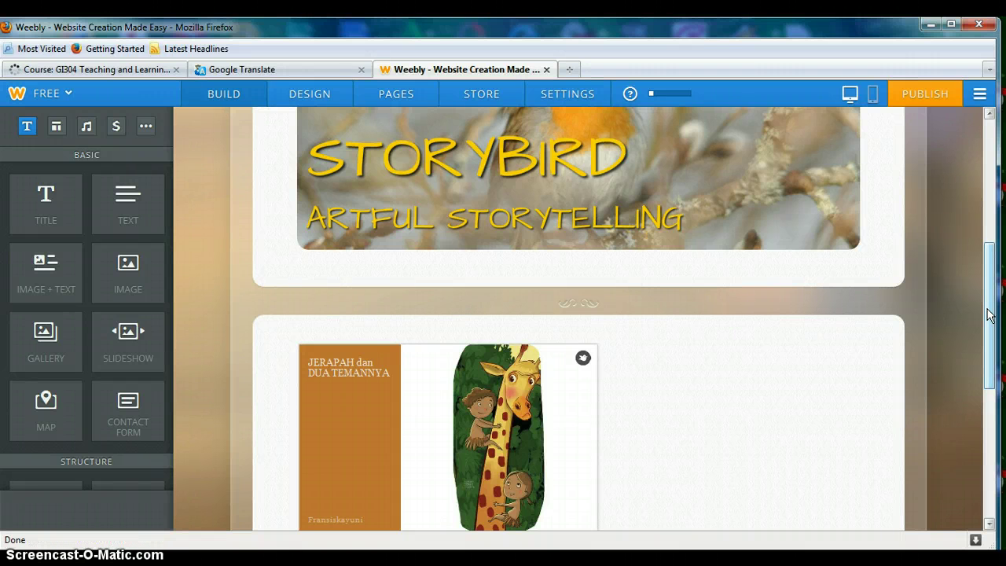
drag(988, 314, 990, 377)
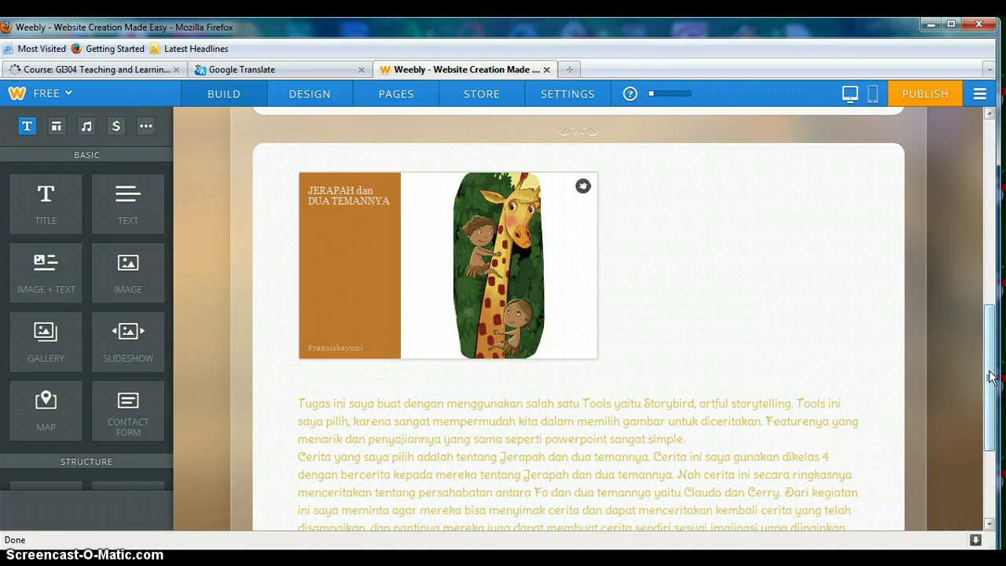
drag(991, 377, 990, 418)
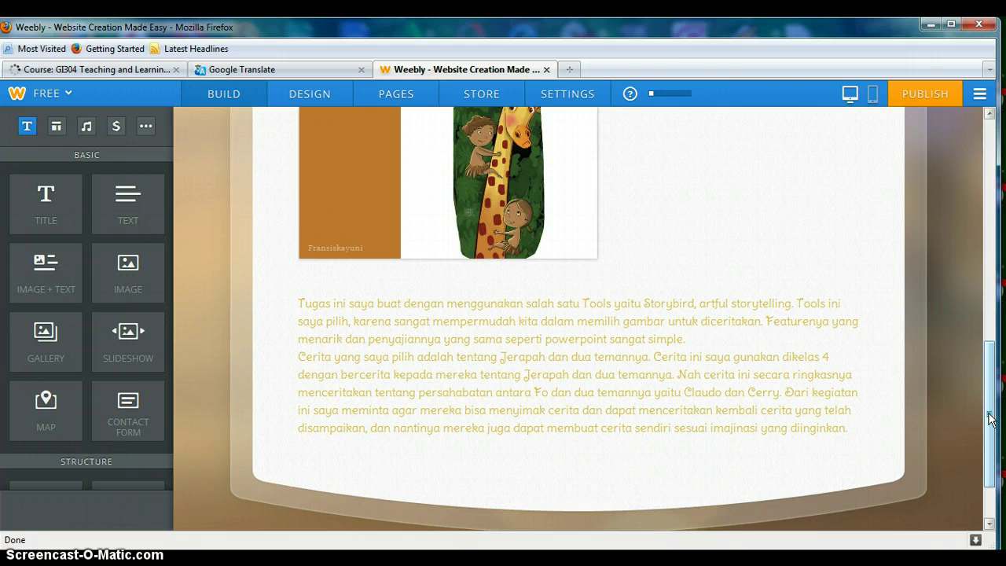
drag(990, 413, 990, 427)
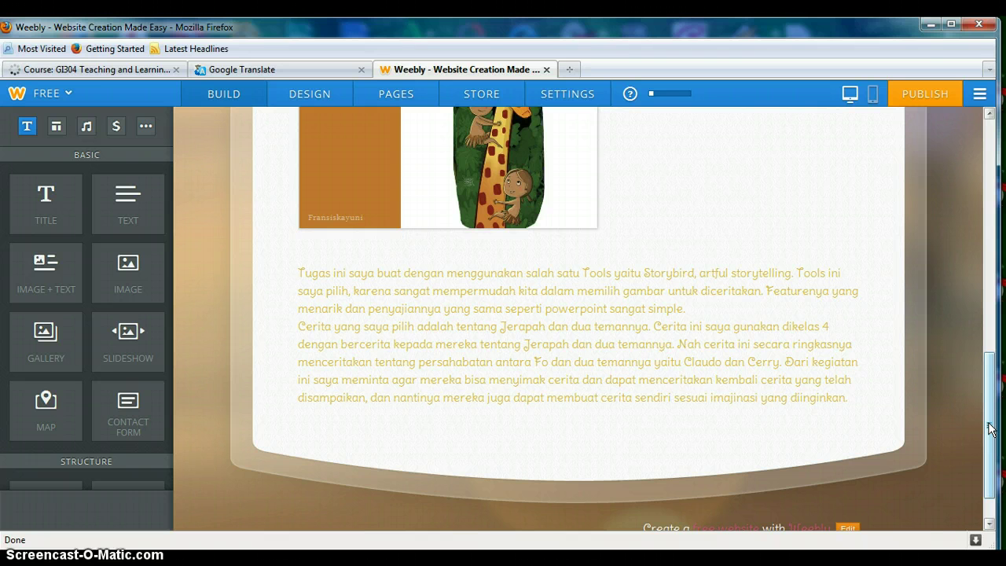
mouse_move(988, 424)
mouse_down()
mouse_move(987, 392)
mouse_move(987, 415)
mouse_up()
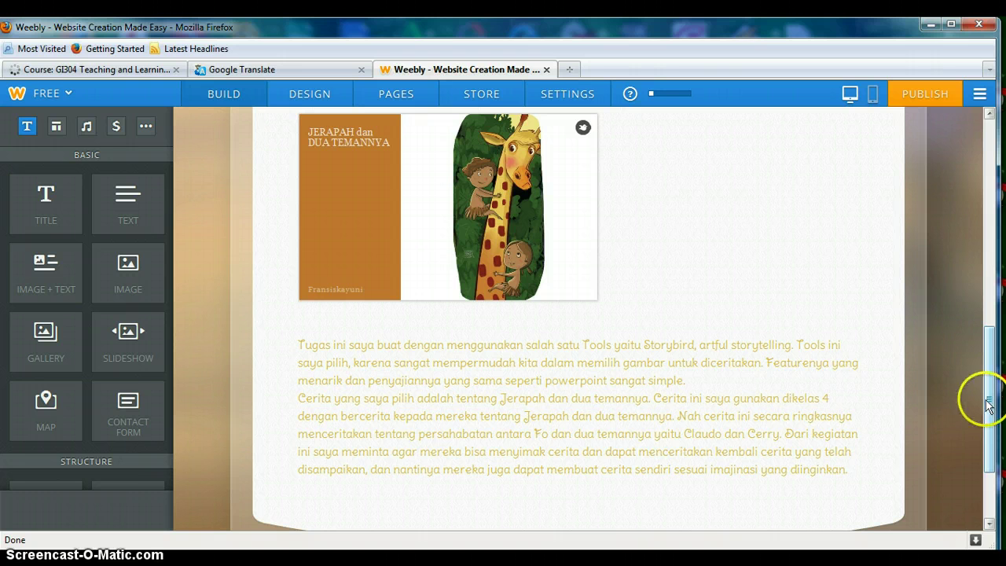
scroll(988, 412, up, 1)
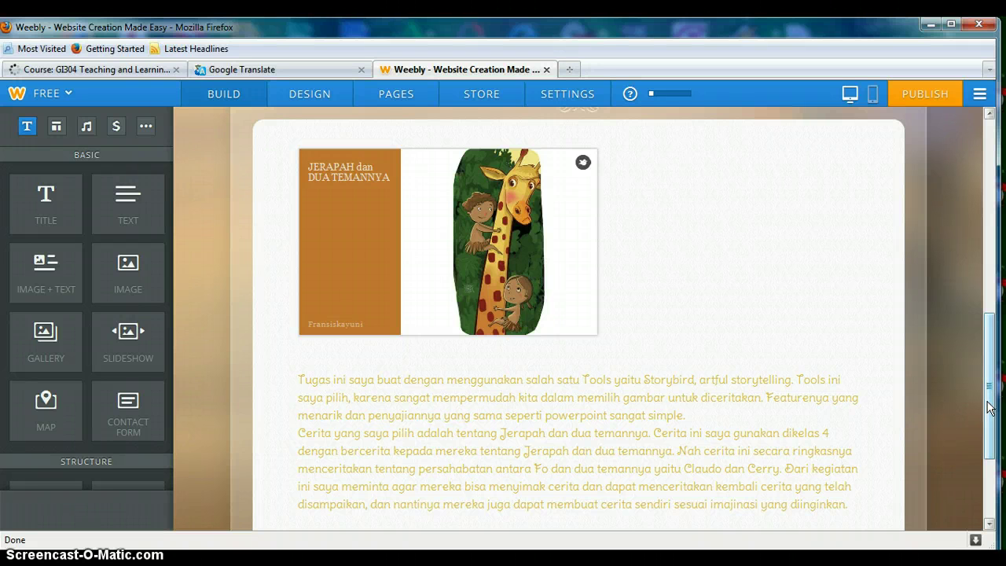
- Return to the site navigation and show the list of additional pages
drag(989, 402, 996, 239)
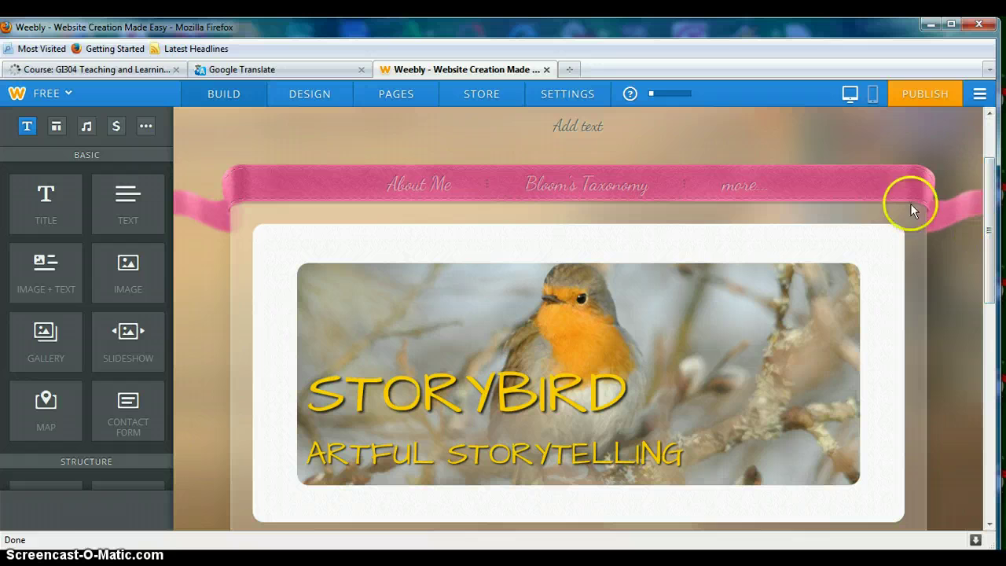
mouse_move(729, 197)
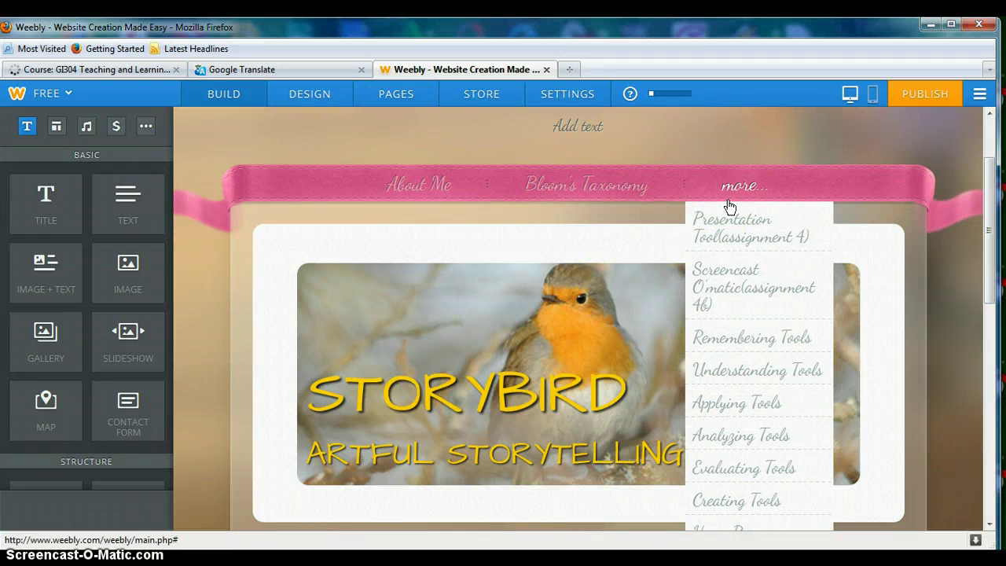